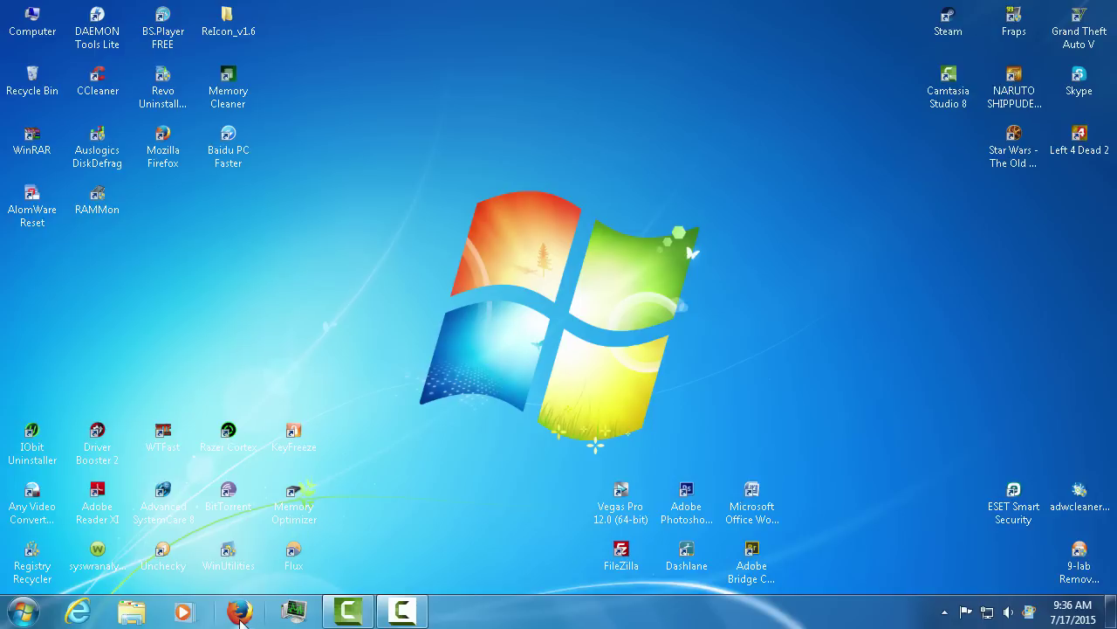
- Switch to Firefox, search the web for "systemexplorer.net" and open the System Explorer homepage from the results
click(239, 612)
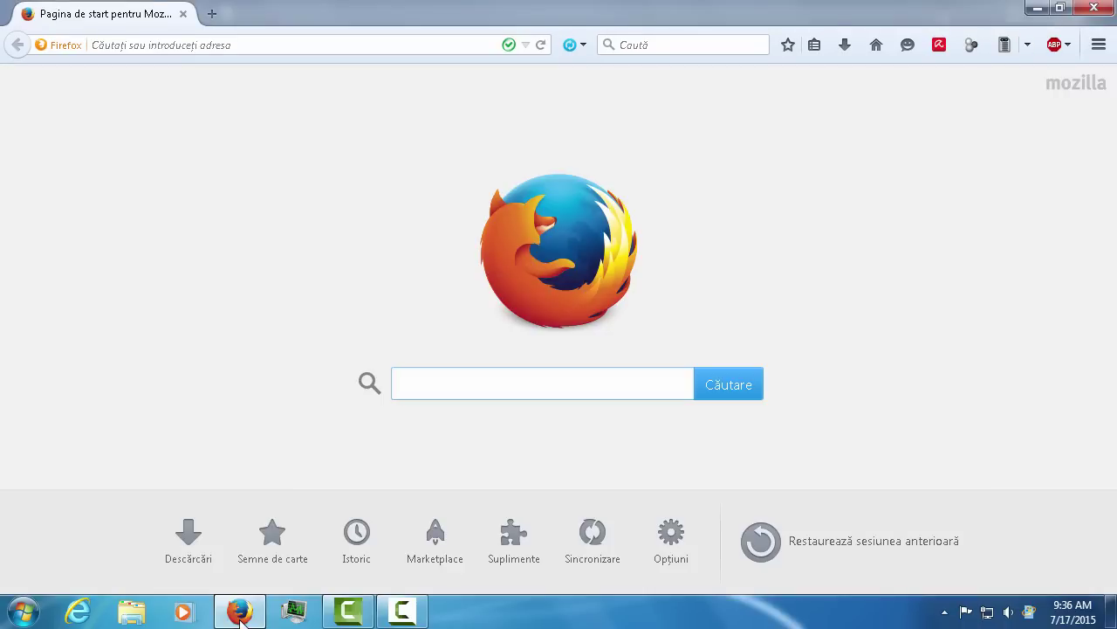
text(system)
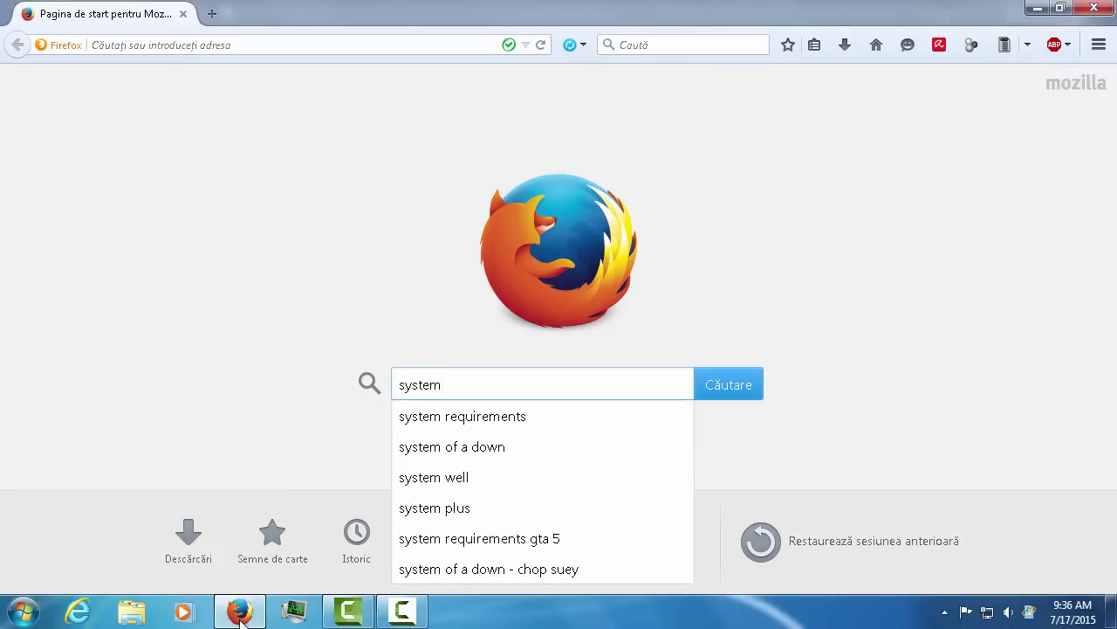
text(e)
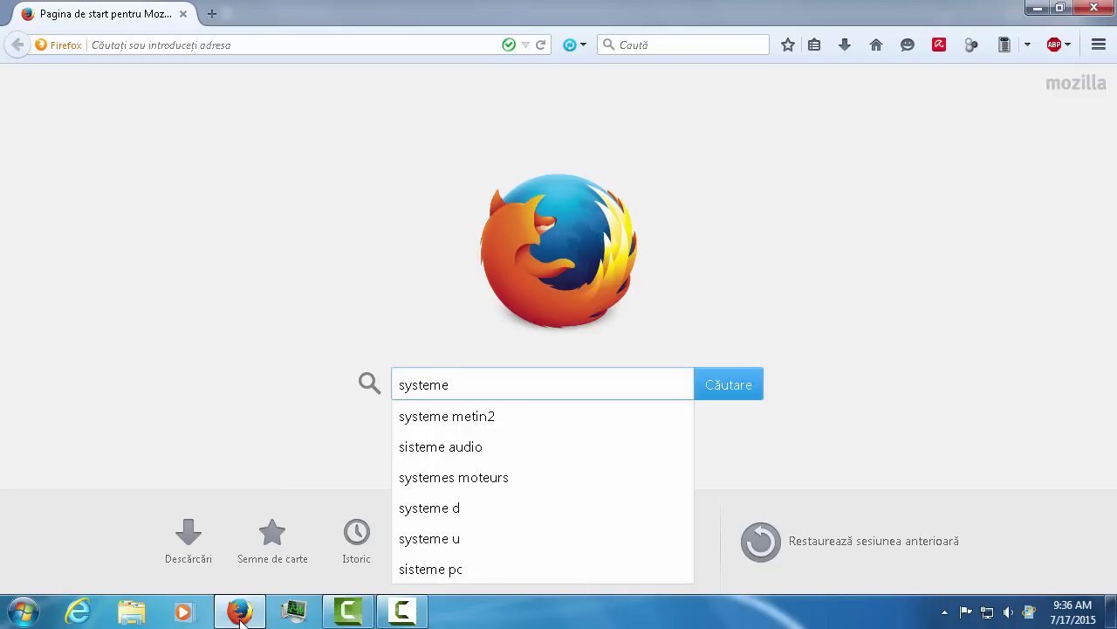
text(xplorer.)
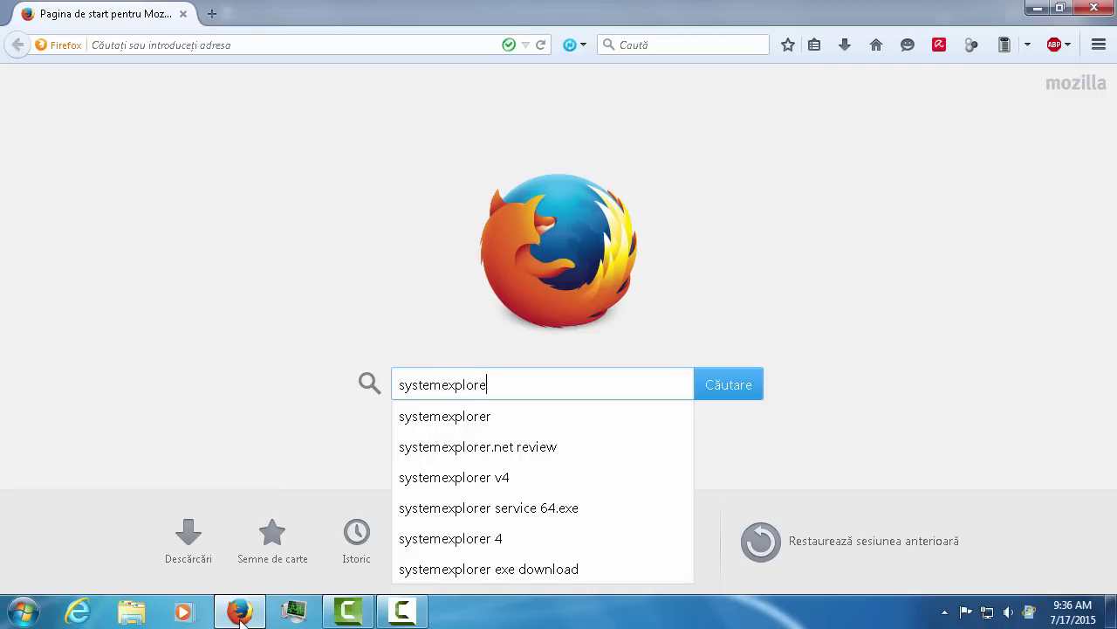
text(net)
key(Return)
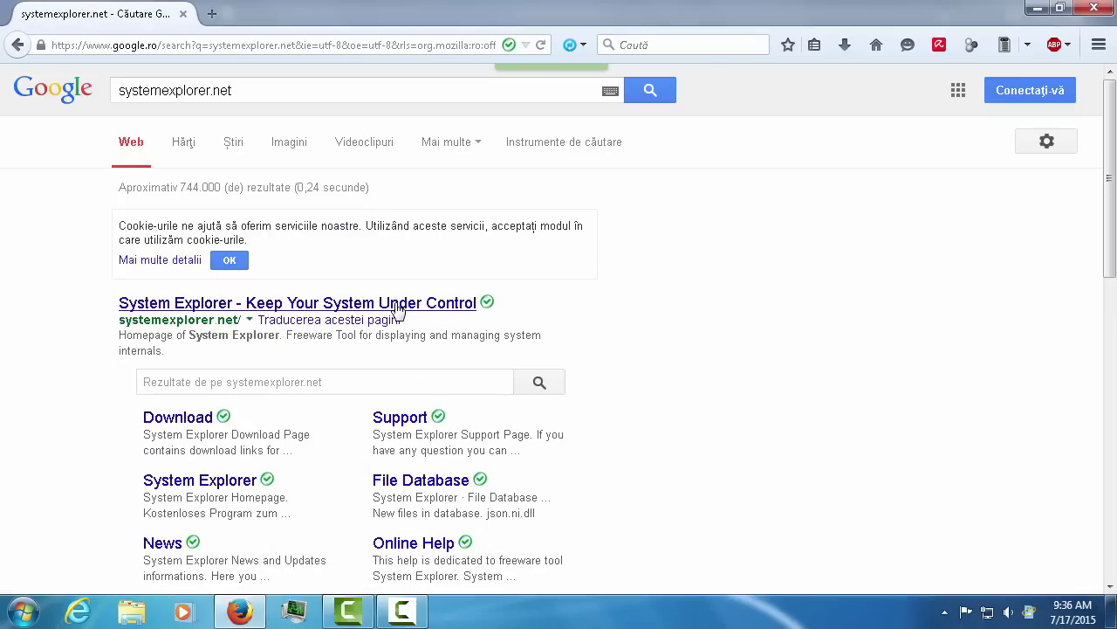
click(397, 306)
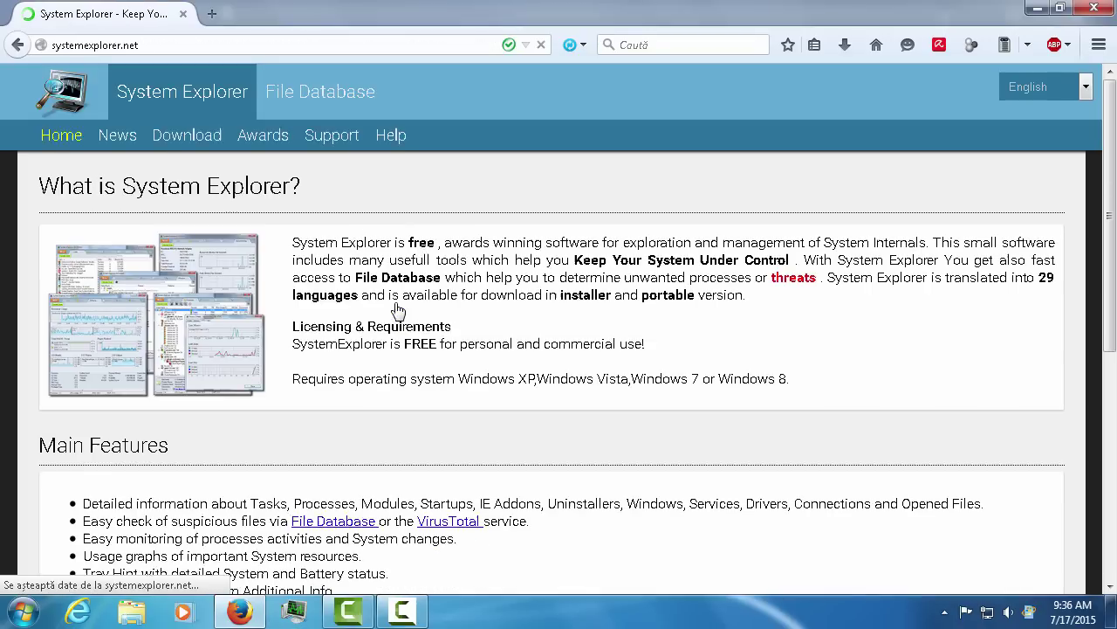
- Look over the System Explorer homepage and open the site's Download page
scroll(395, 301, down, 8)
scroll(399, 299, up, 8)
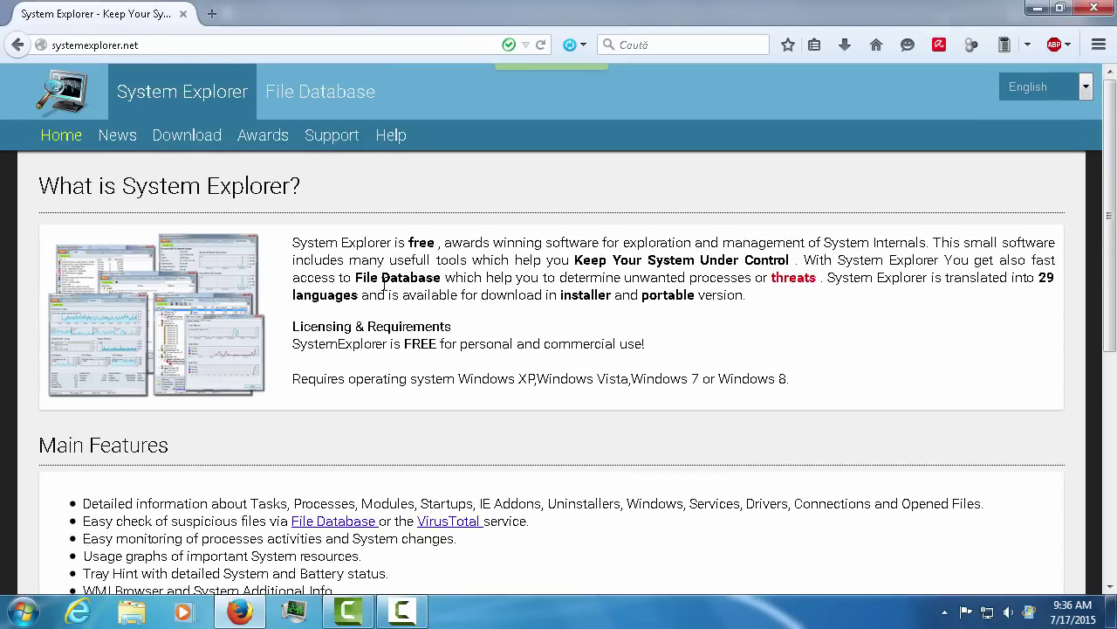
click(203, 138)
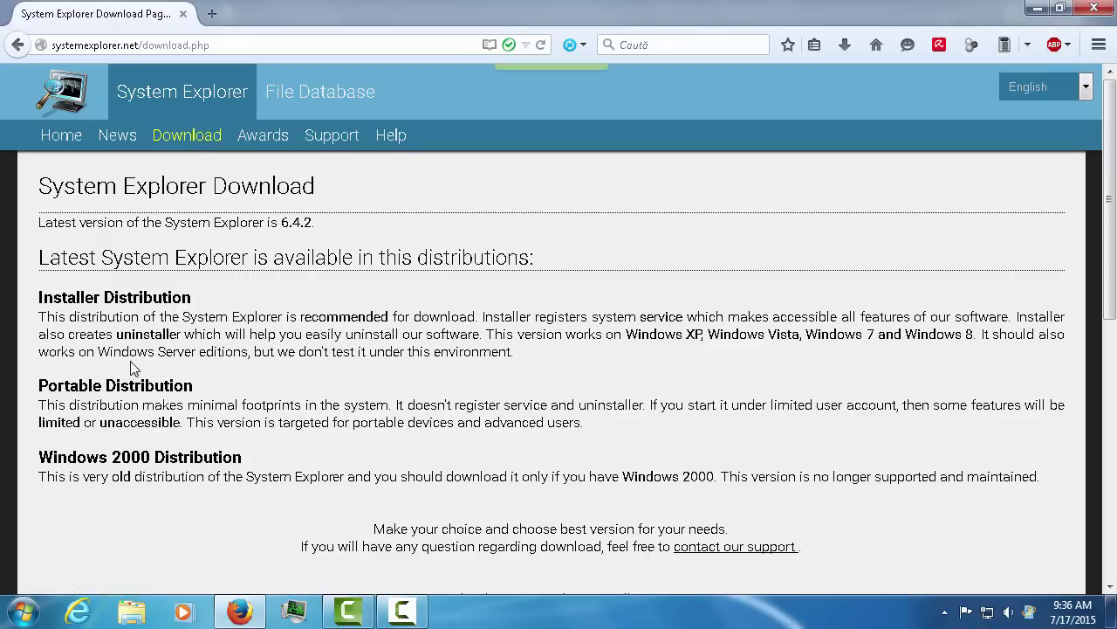
- Examine the Installer and Portable distribution descriptions and the recommendations given for each download link
scroll(146, 312, down, 10)
scroll(146, 311, up, 8)
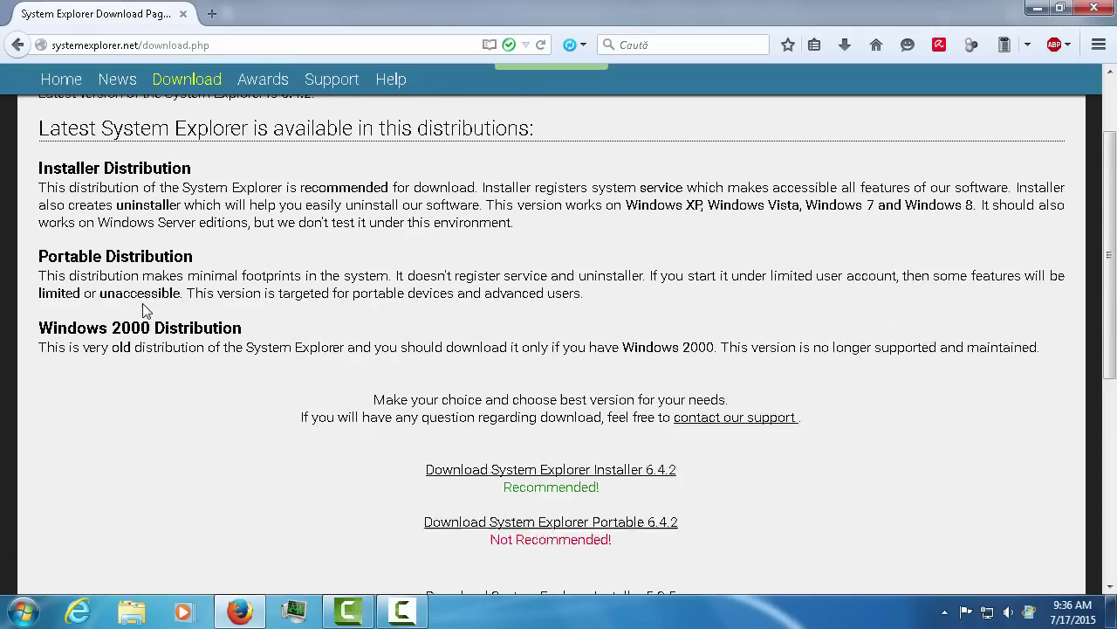
drag(131, 185, 84, 185)
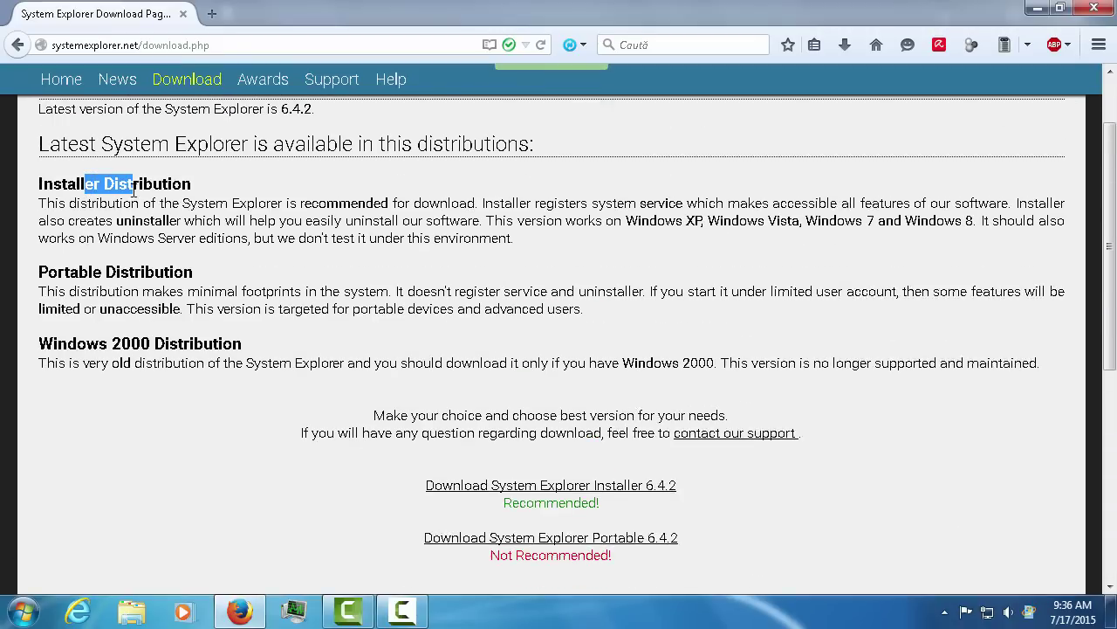
drag(207, 184, 84, 186)
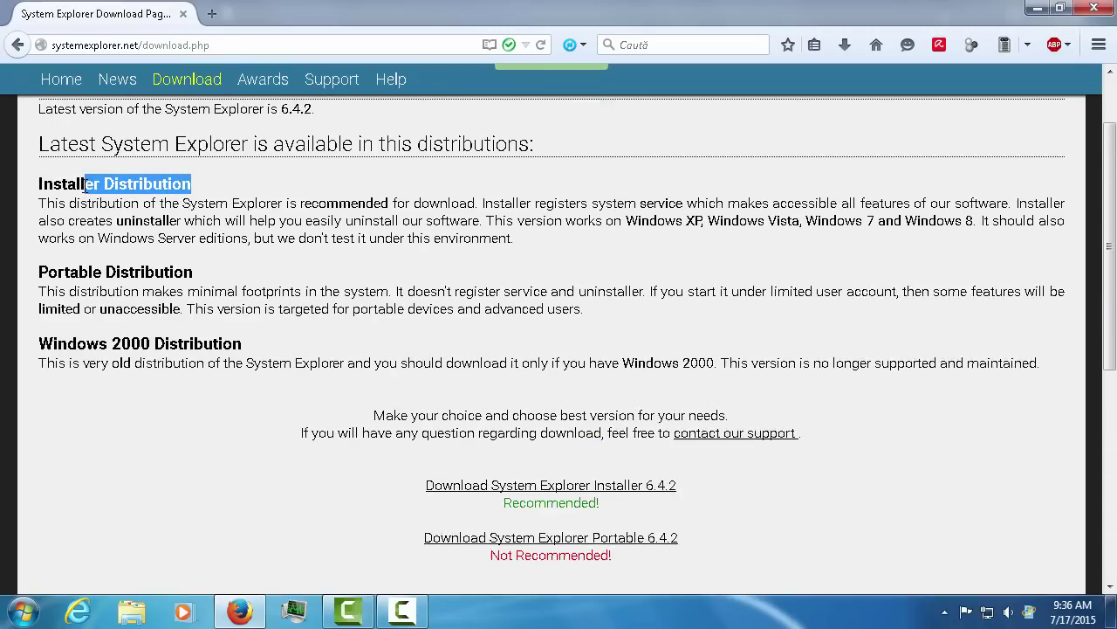
click(150, 187)
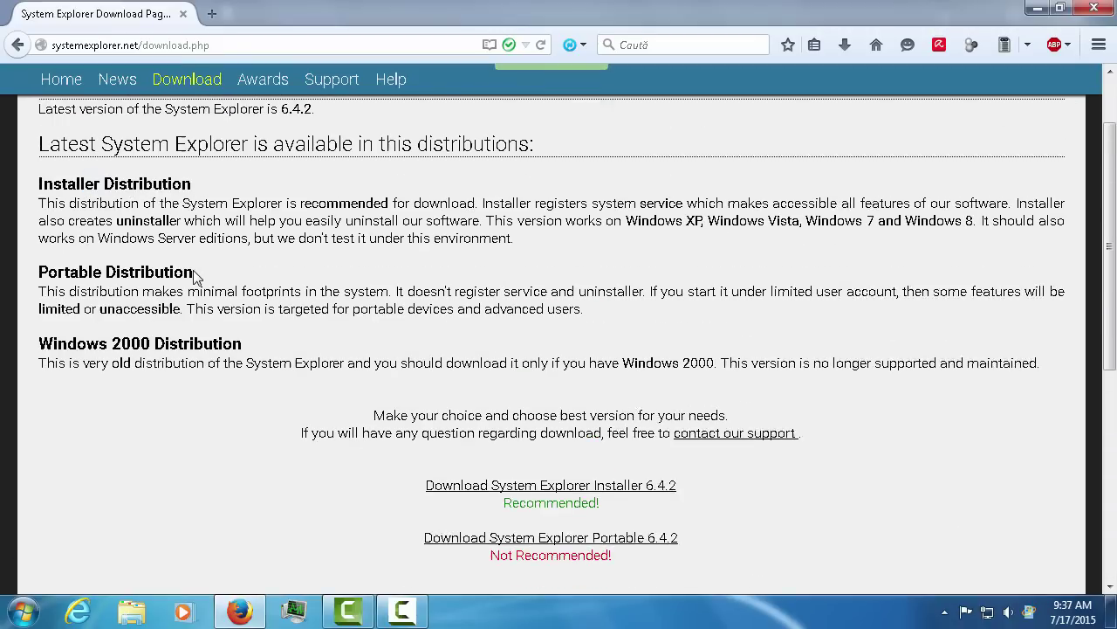
drag(196, 276, 35, 269)
click(69, 240)
scroll(256, 299, down, 2)
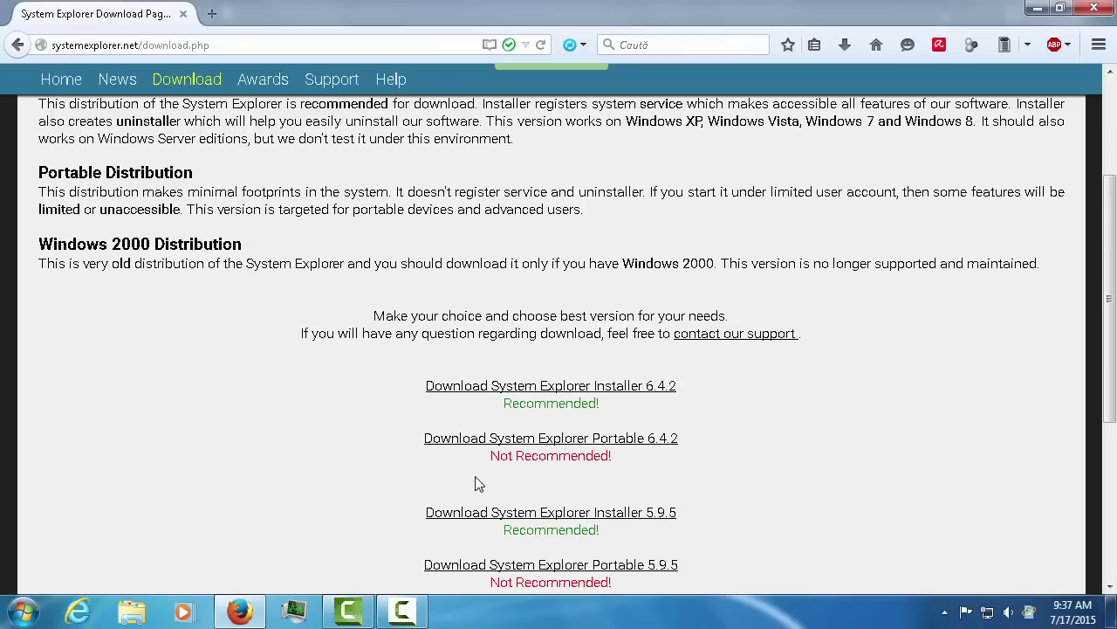
drag(489, 457, 622, 472)
click(622, 472)
scroll(623, 471, down, 2)
scroll(623, 473, up, 4)
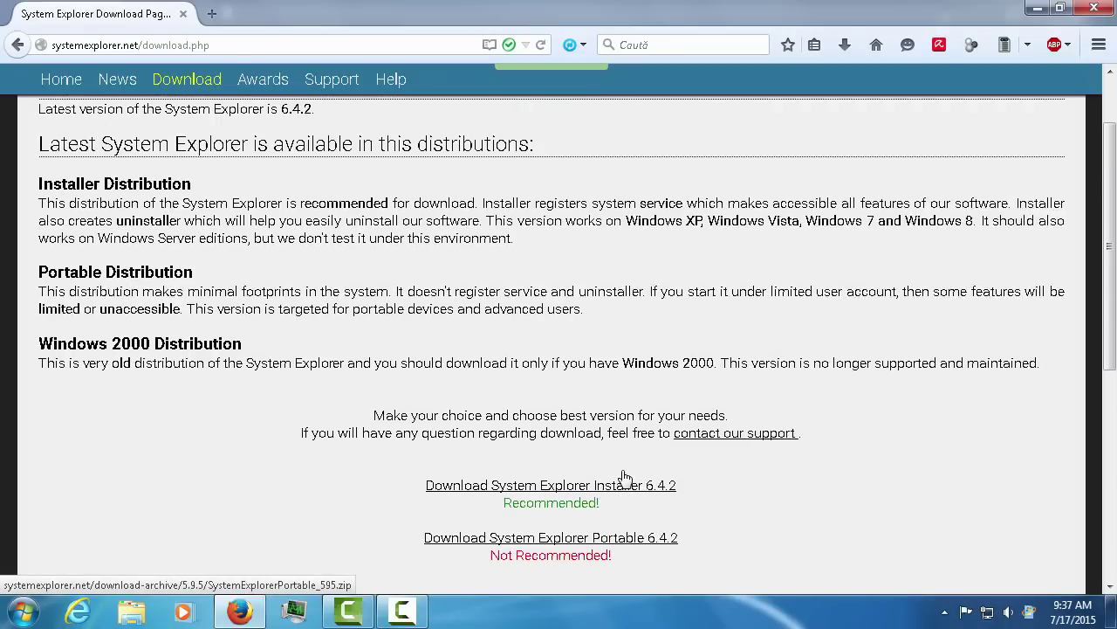
- Download System Explorer Installer 6.4.2 and save the file SystemExplorerSetup_642.exe
click(568, 491)
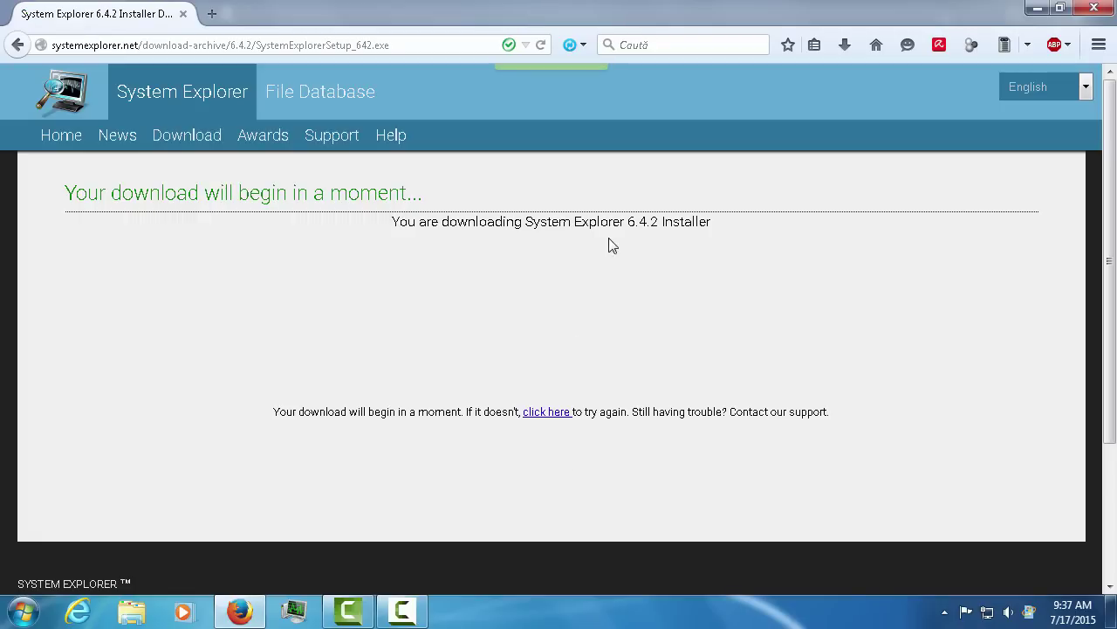
click(564, 411)
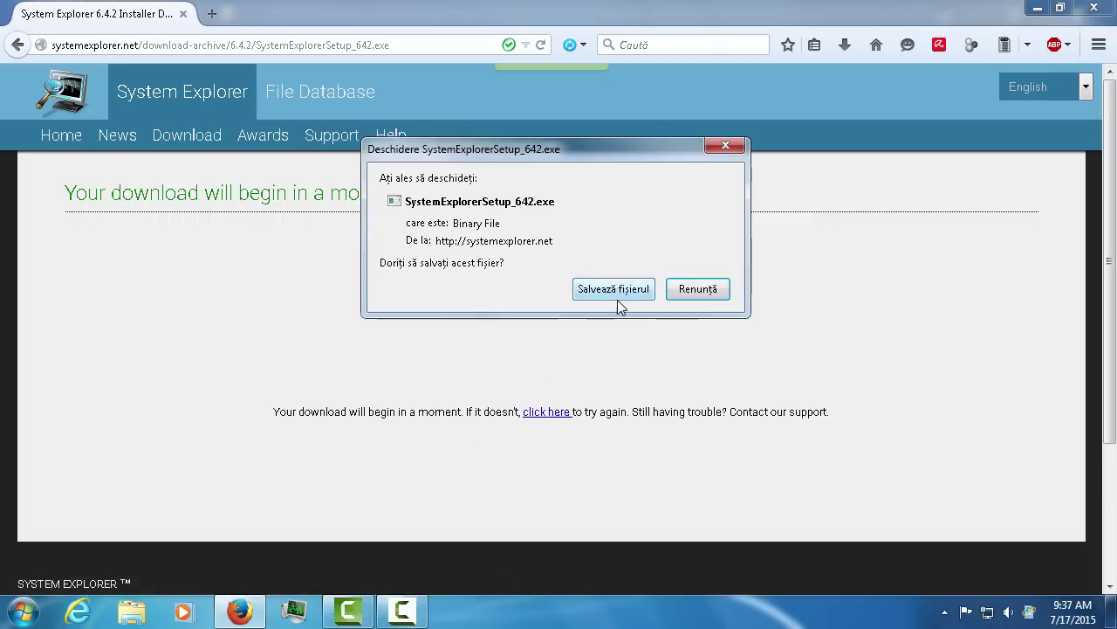
click(617, 297)
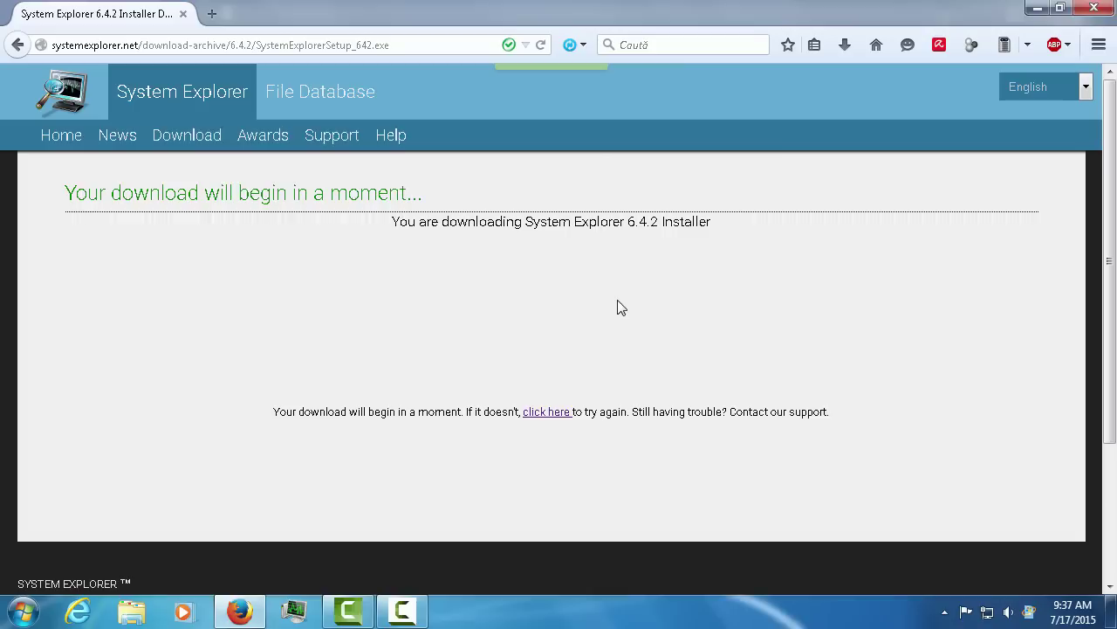
- Run the downloaded SystemExplorerSetup_642.exe, allowing it past the security warning, and close Firefox
click(853, 45)
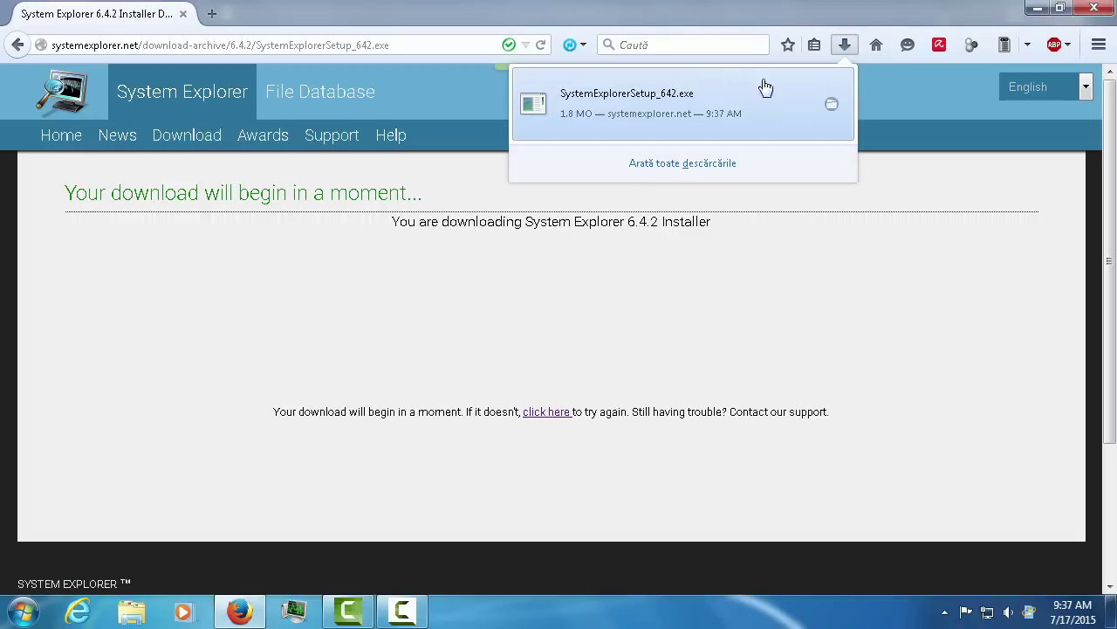
click(714, 94)
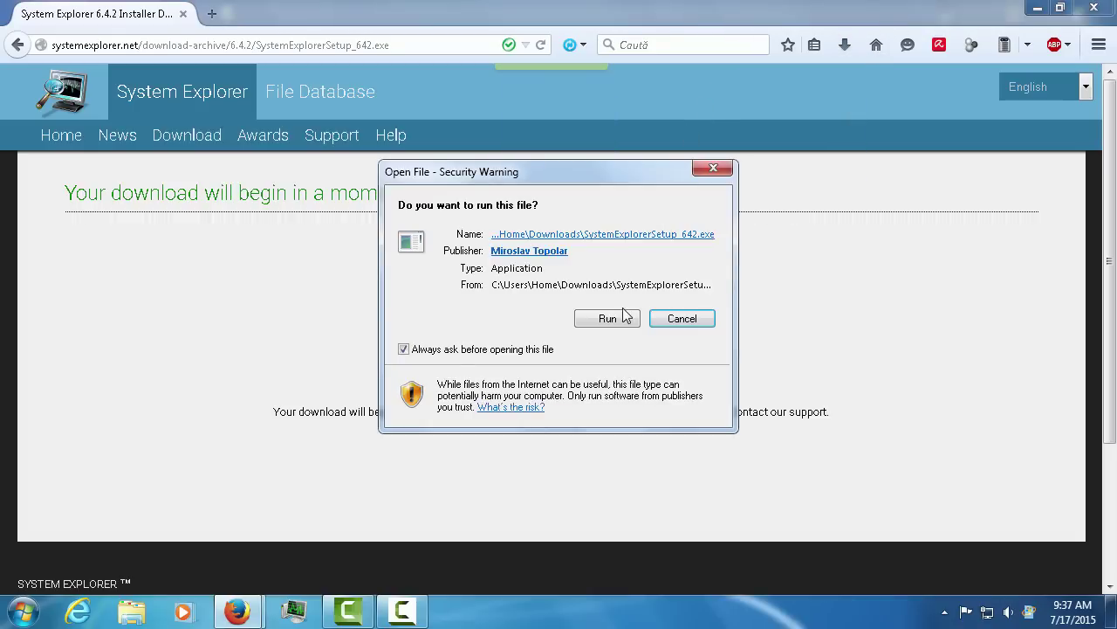
click(1094, 8)
click(585, 320)
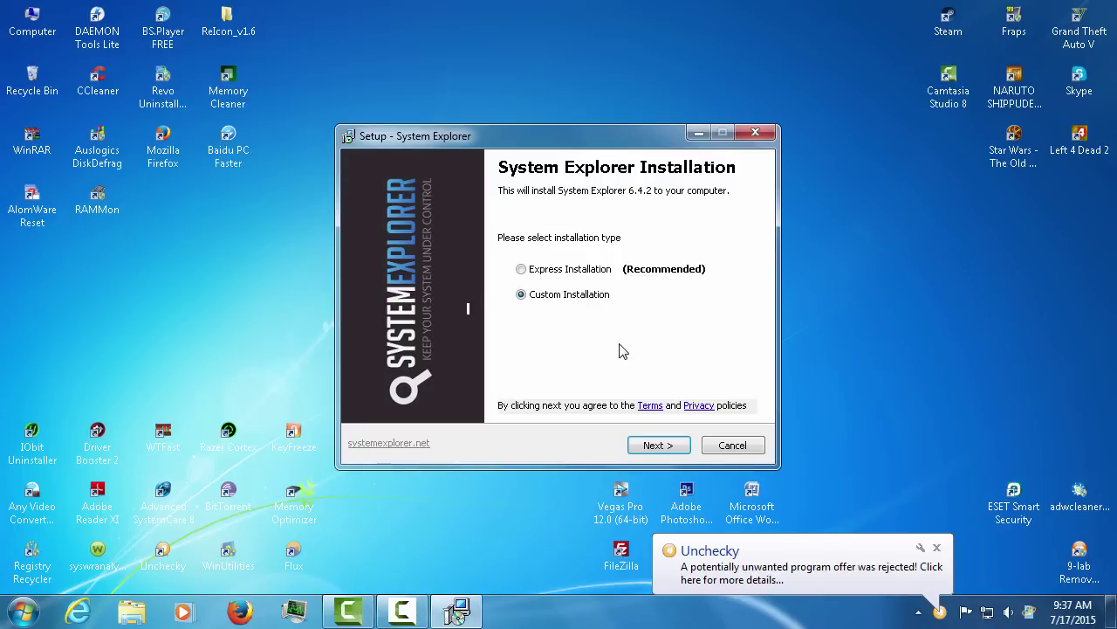
- Try Express Installation, decline the potentially unwanted offer, and proceed with Custom Installation in Task Manager Mode
click(553, 279)
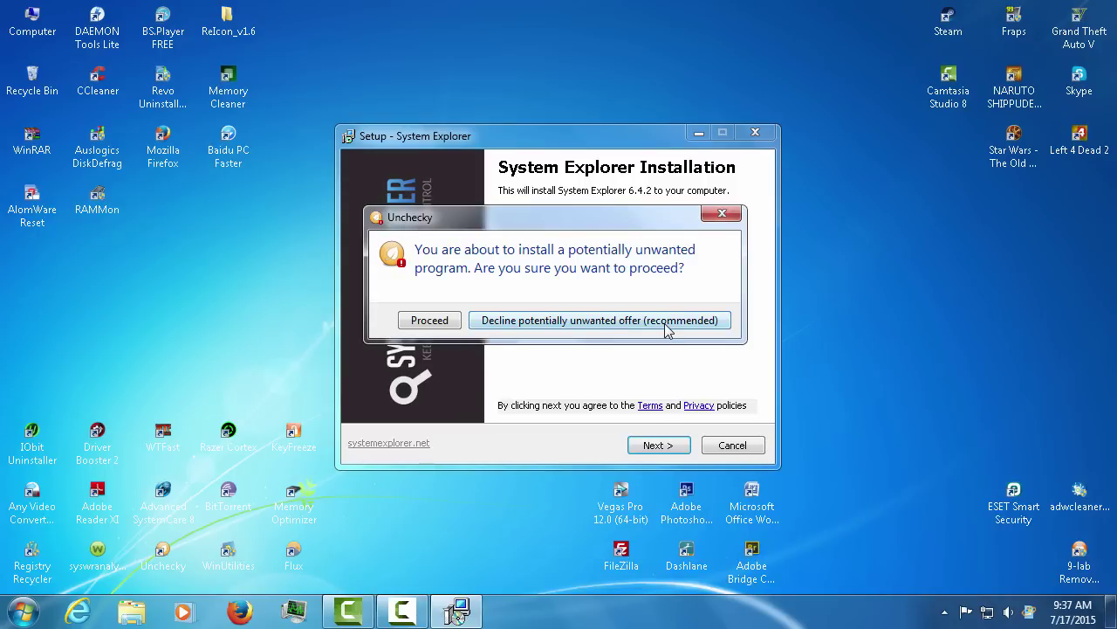
click(552, 325)
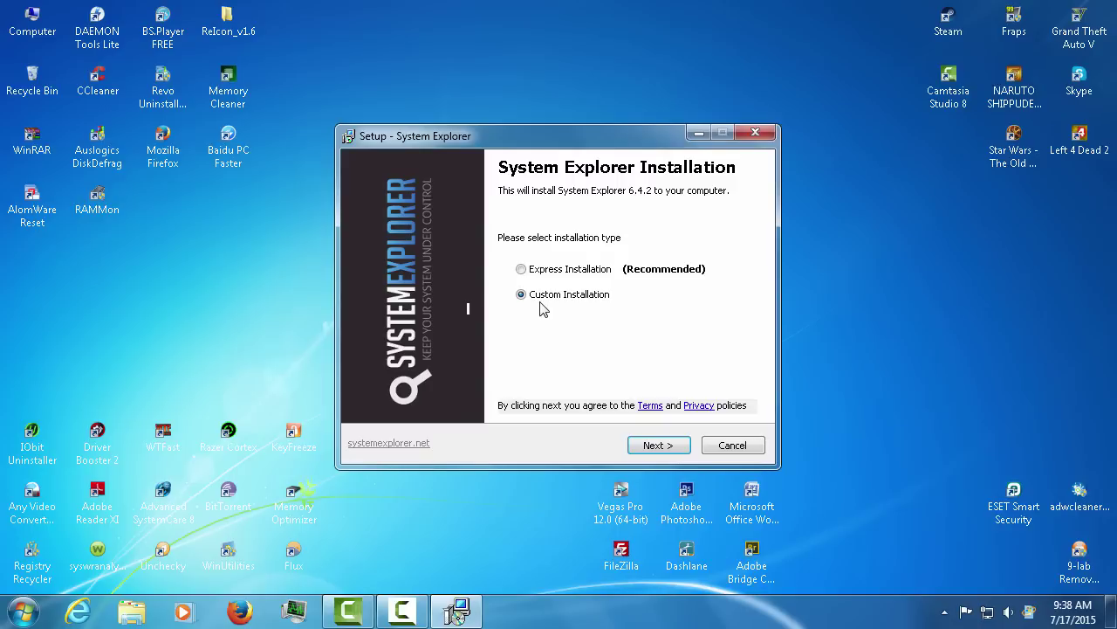
click(657, 448)
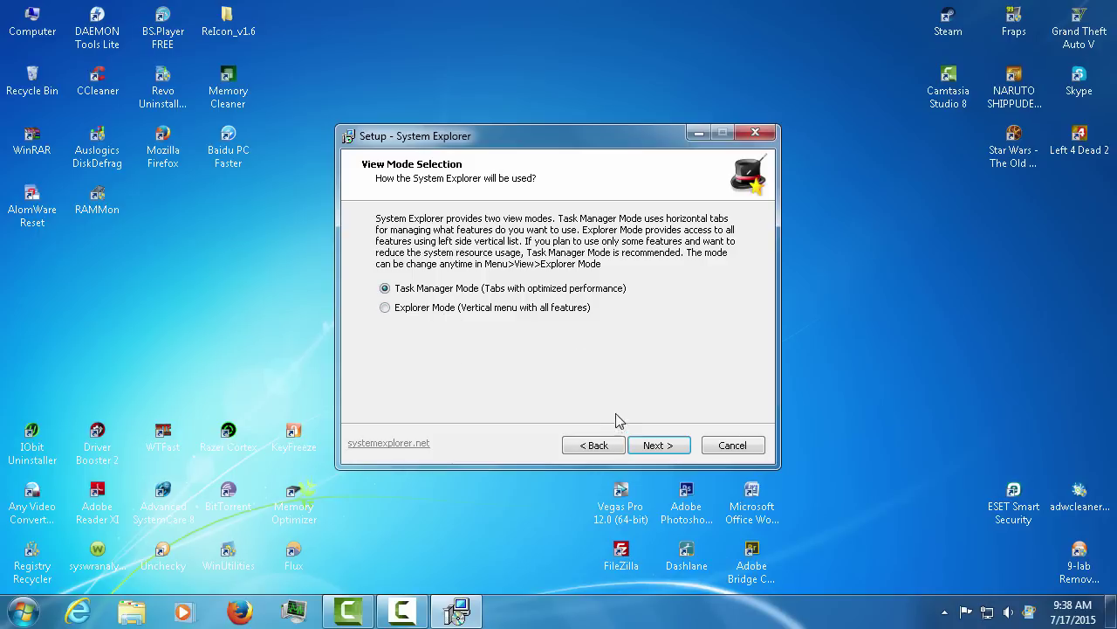
click(643, 446)
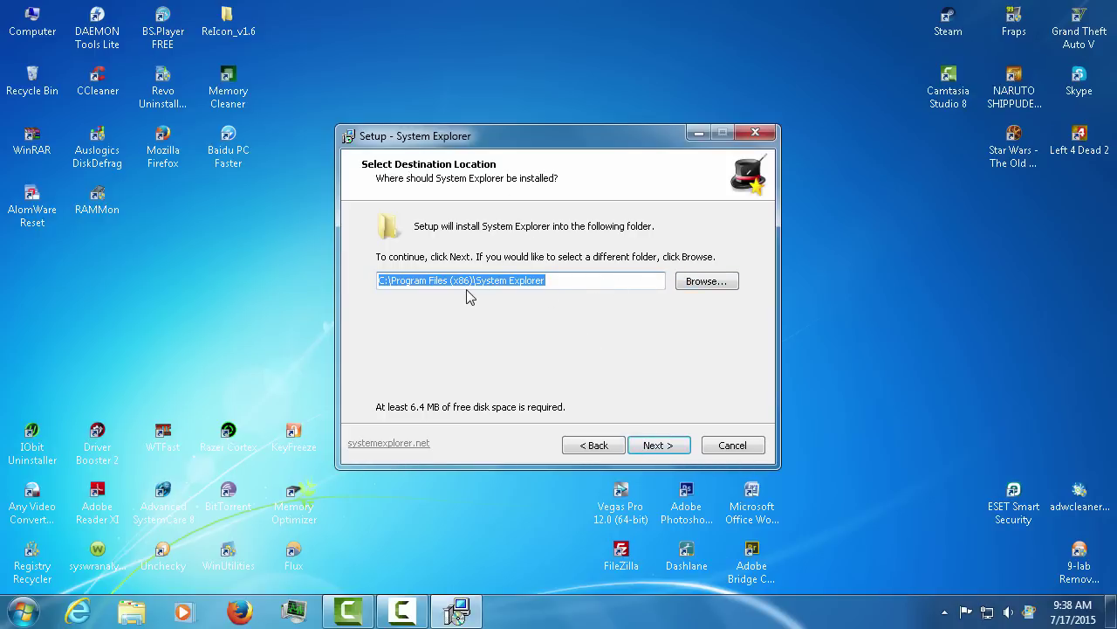
- Browse the folder choices without changing them and accept C:\Program Files (x86)\System Explorer as the destination
click(716, 287)
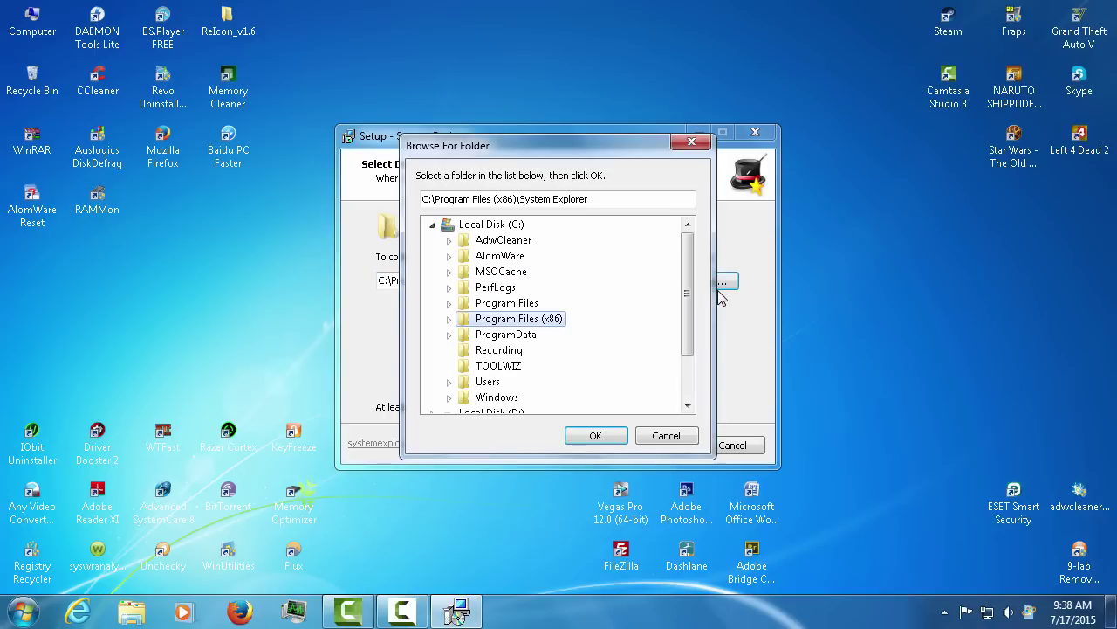
click(665, 435)
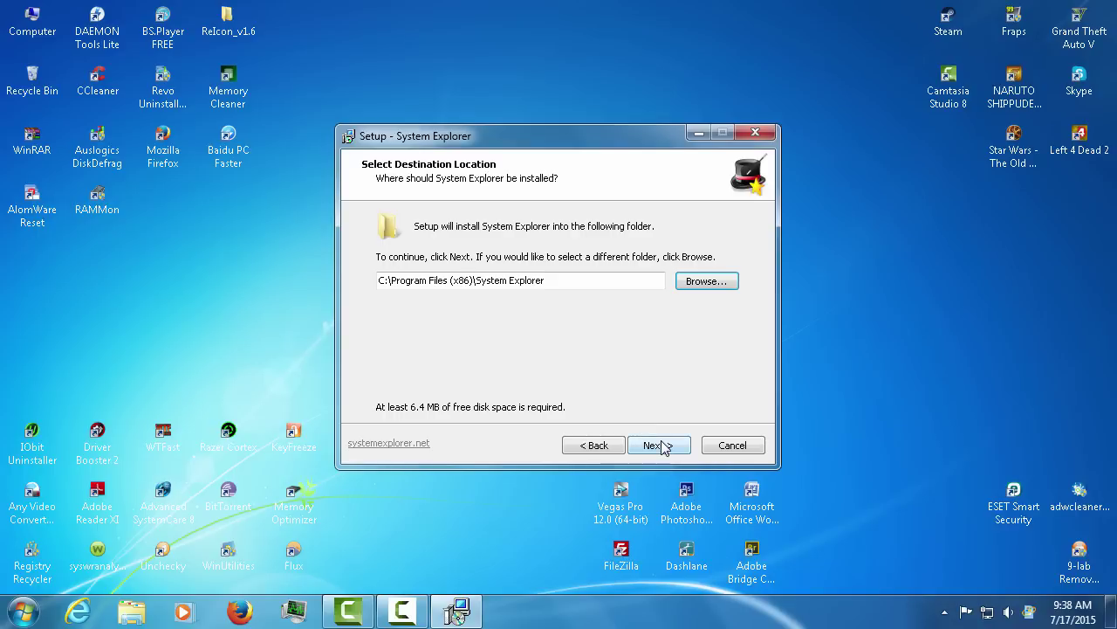
click(662, 446)
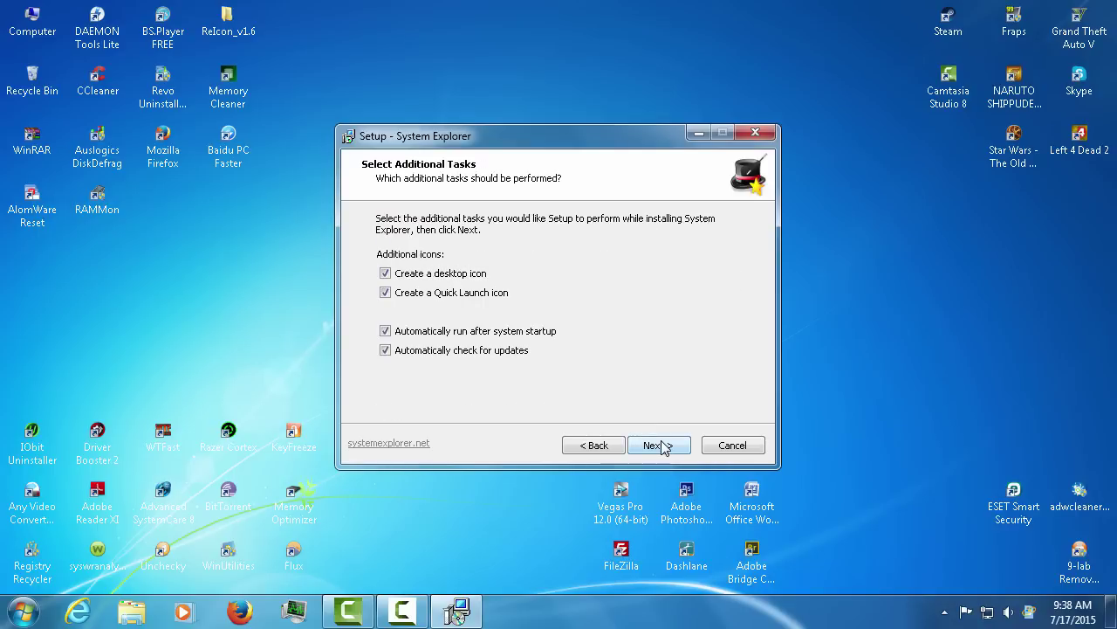
- Disable automatic running after system startup, install System Explorer, and close the browser page that opens
click(449, 339)
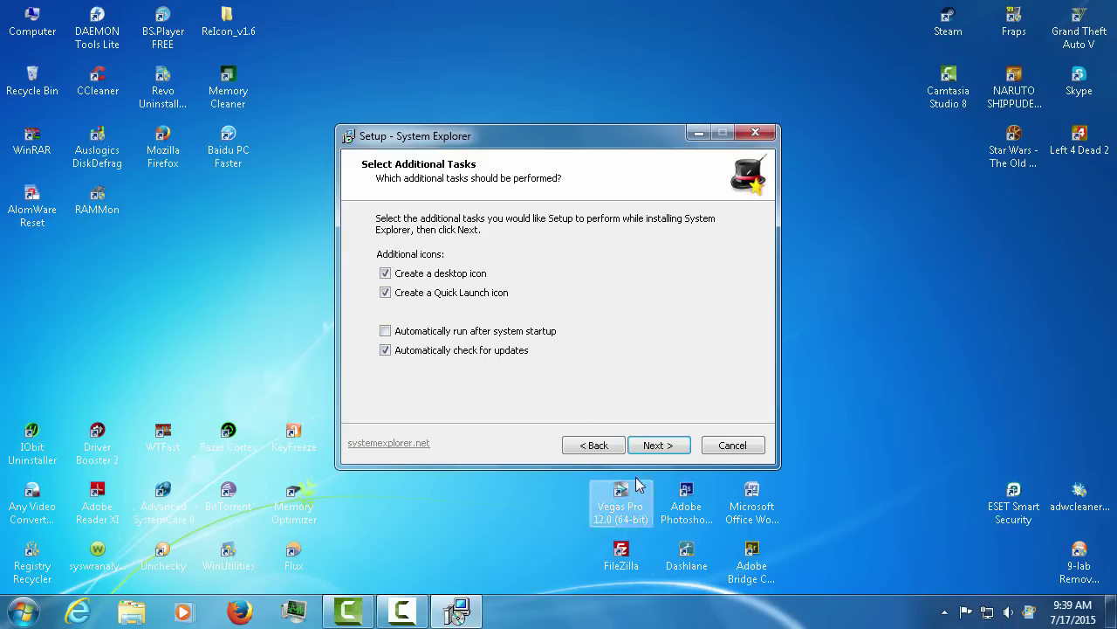
click(651, 449)
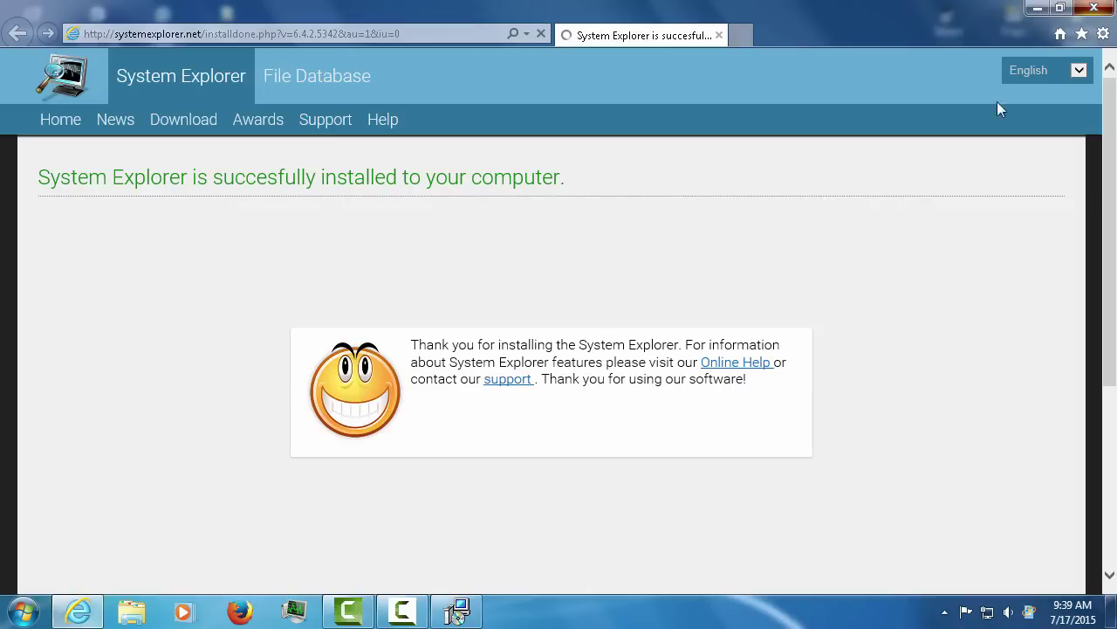
click(1094, 7)
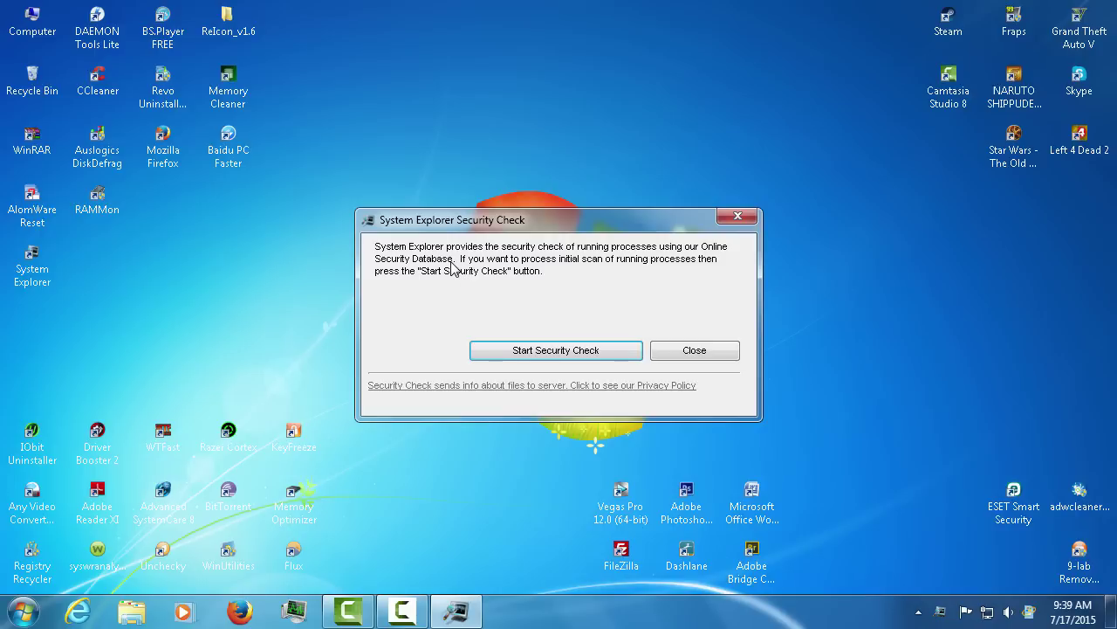
- Run System Explorer's initial security check of the running processes and close the Security Check dialog
click(606, 350)
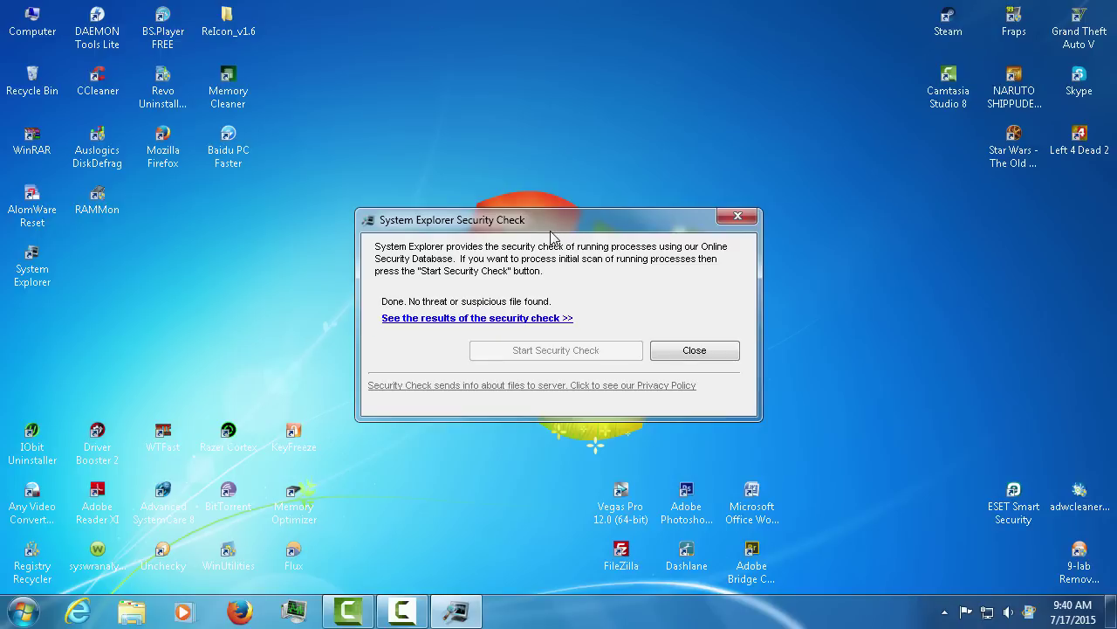
drag(551, 231, 574, 194)
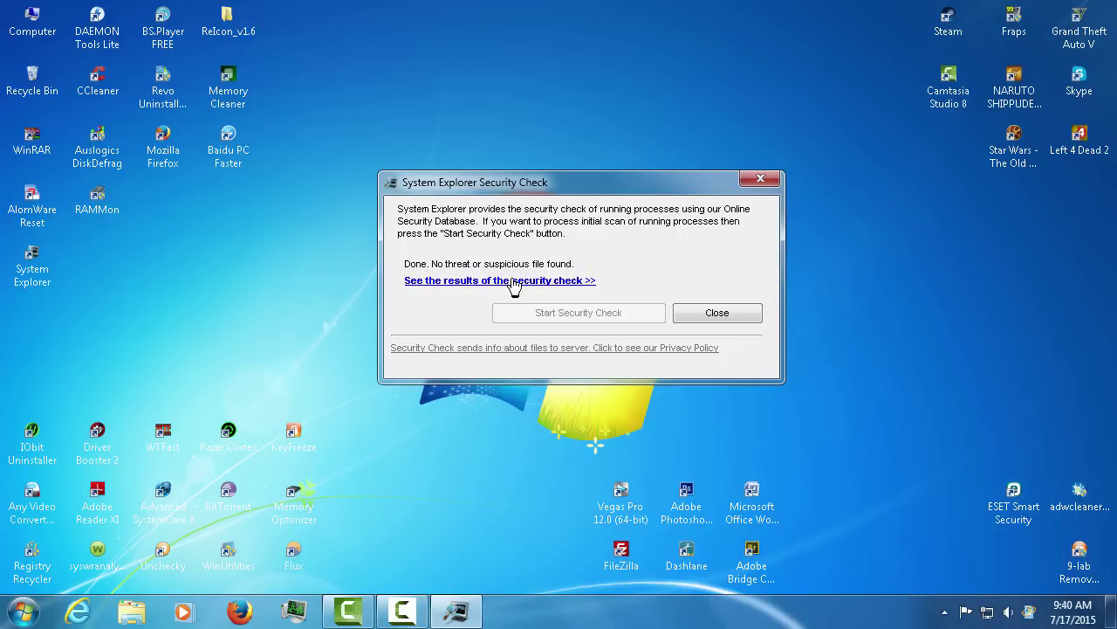
click(719, 314)
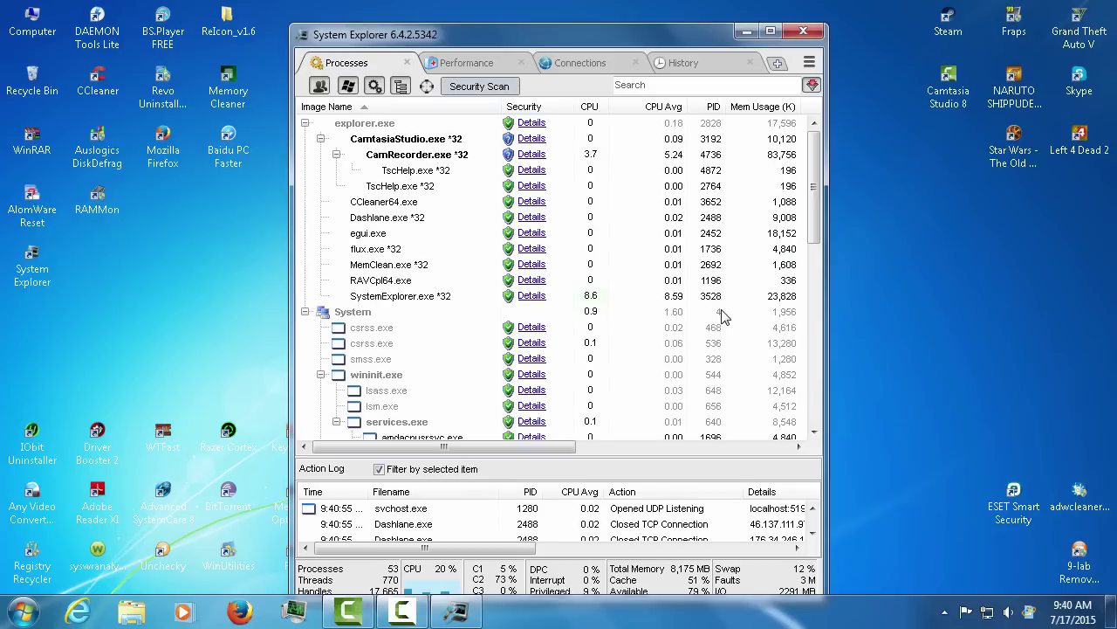
- Reposition the System Explorer window higher on the desktop and view the file details of the CamRecorder.exe process
drag(461, 38, 452, 24)
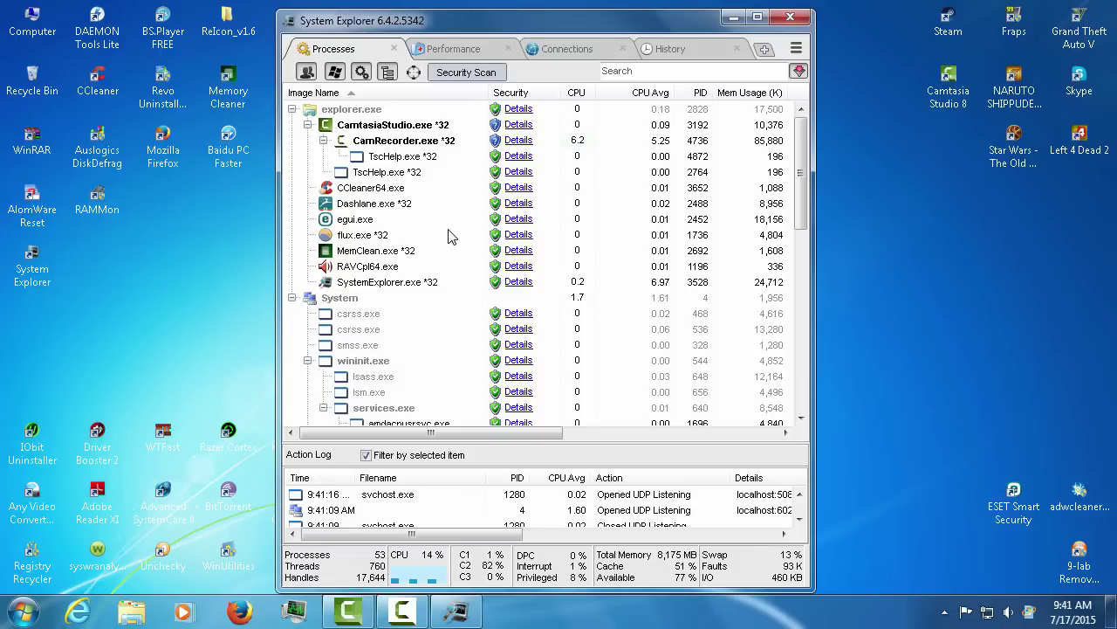
mouse_move(468, 149)
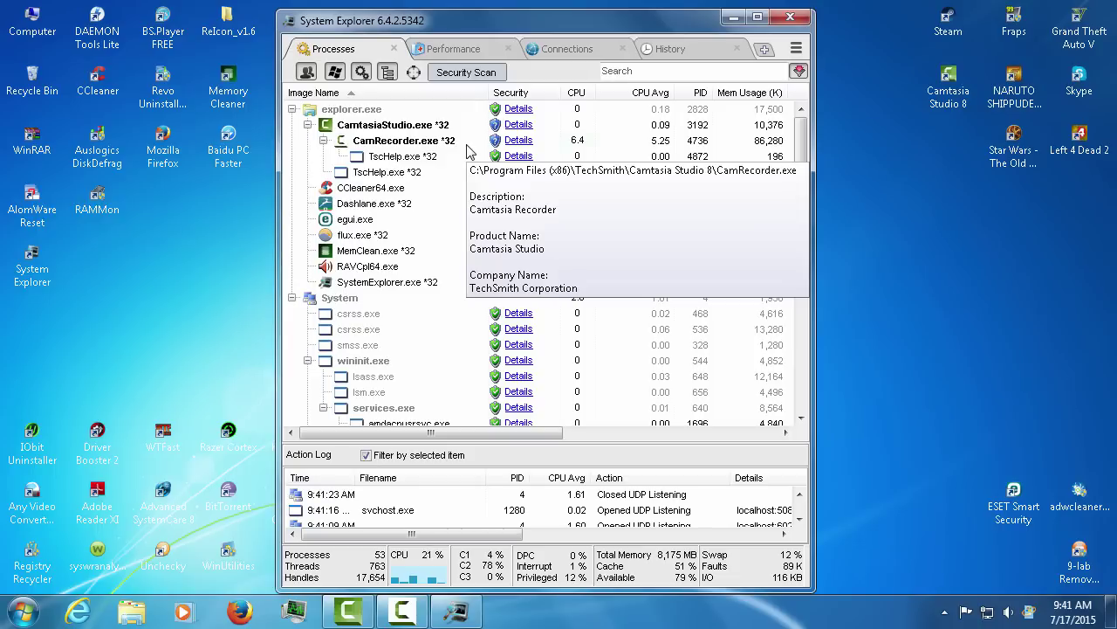
- Examine the performance graphs for processor, memory and I/O usage, and look through older Action Log entries
click(472, 51)
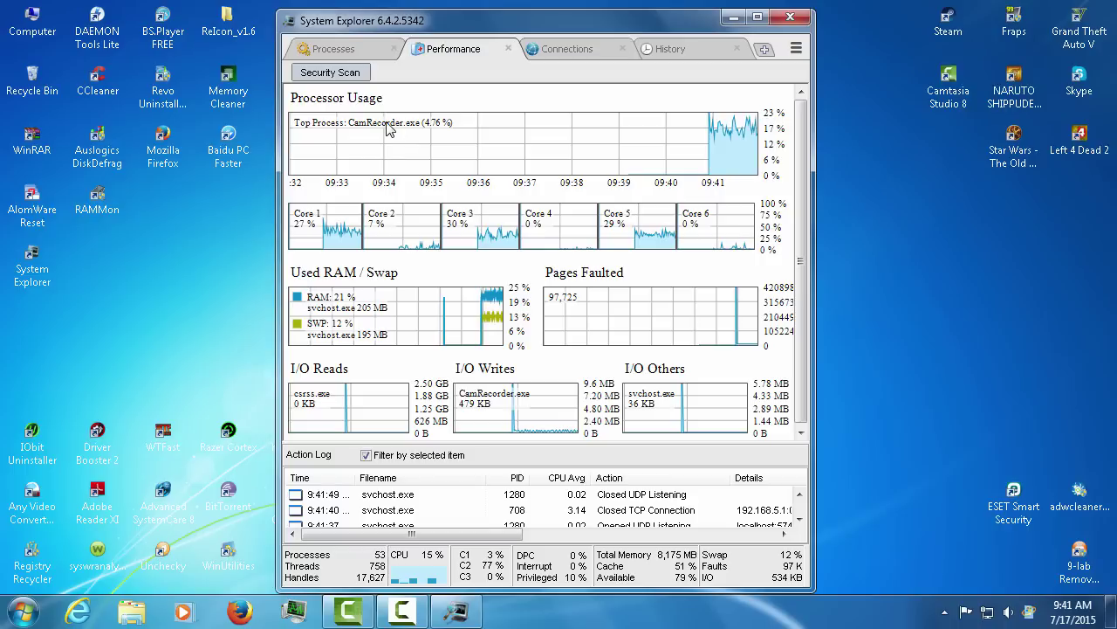
mouse_move(380, 618)
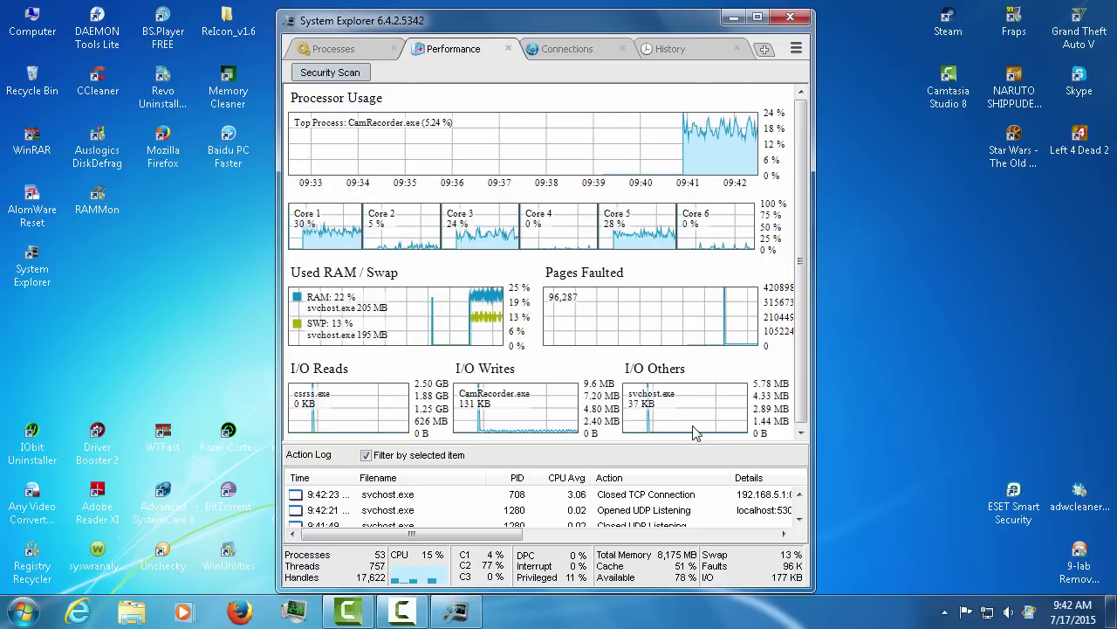
click(800, 522)
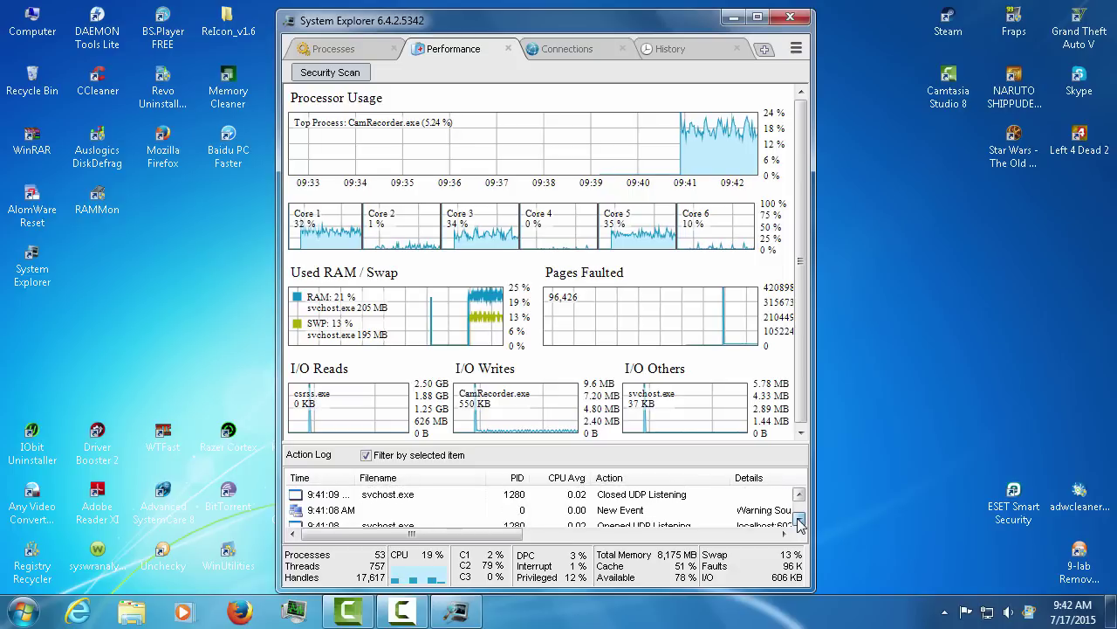
drag(799, 522, 800, 494)
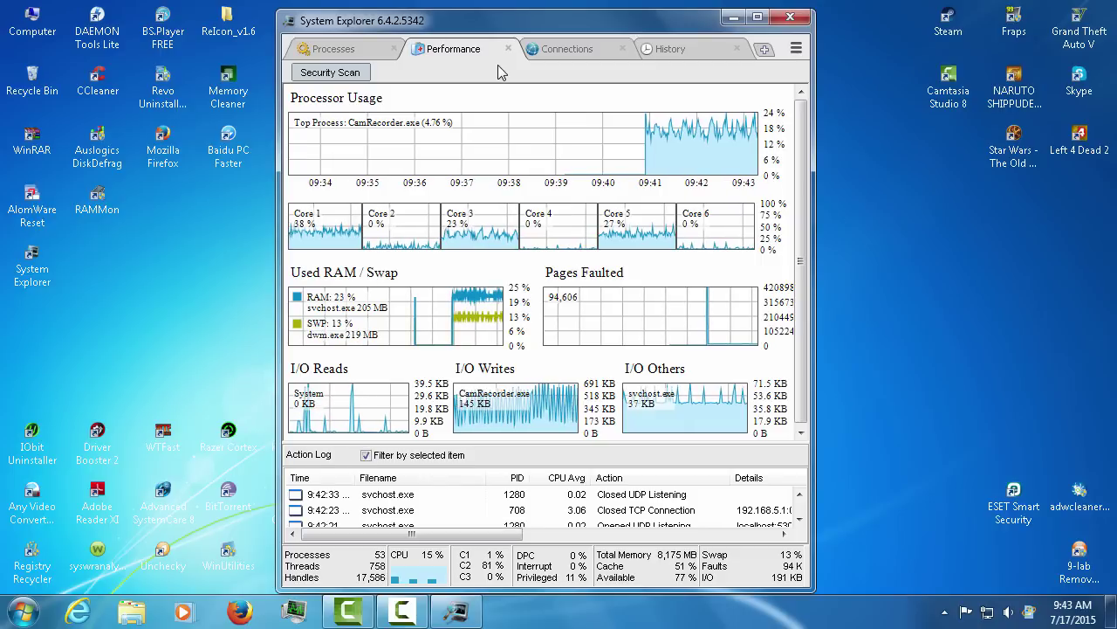
- Examine the full tree of running processes, from the explorer.exe group down to the System services, including egui.exe's file information
click(339, 50)
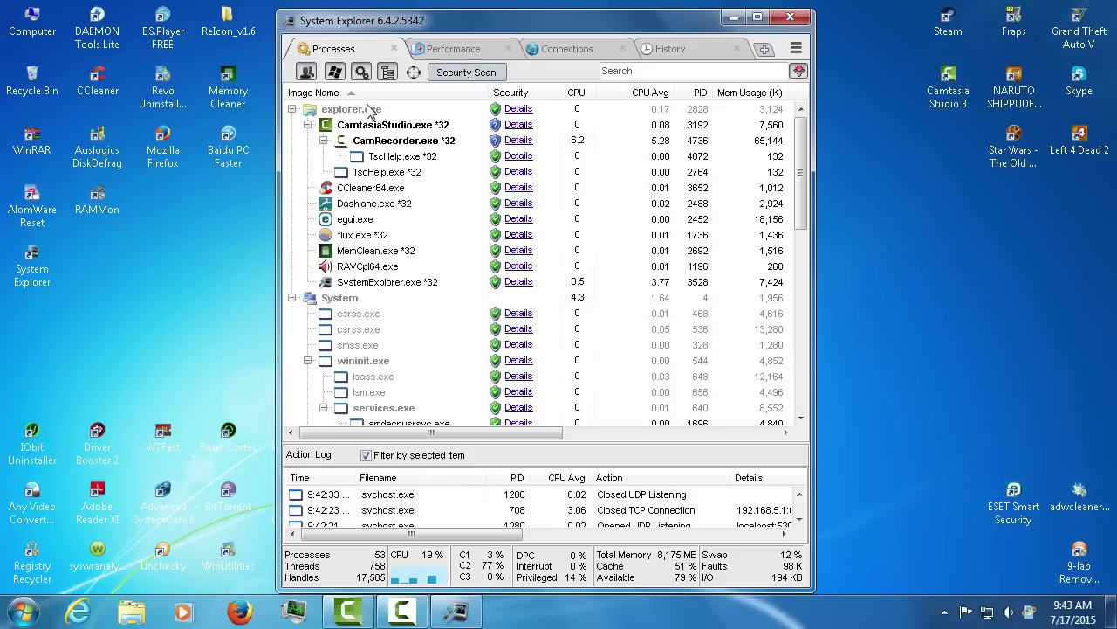
scroll(397, 306, down, 10)
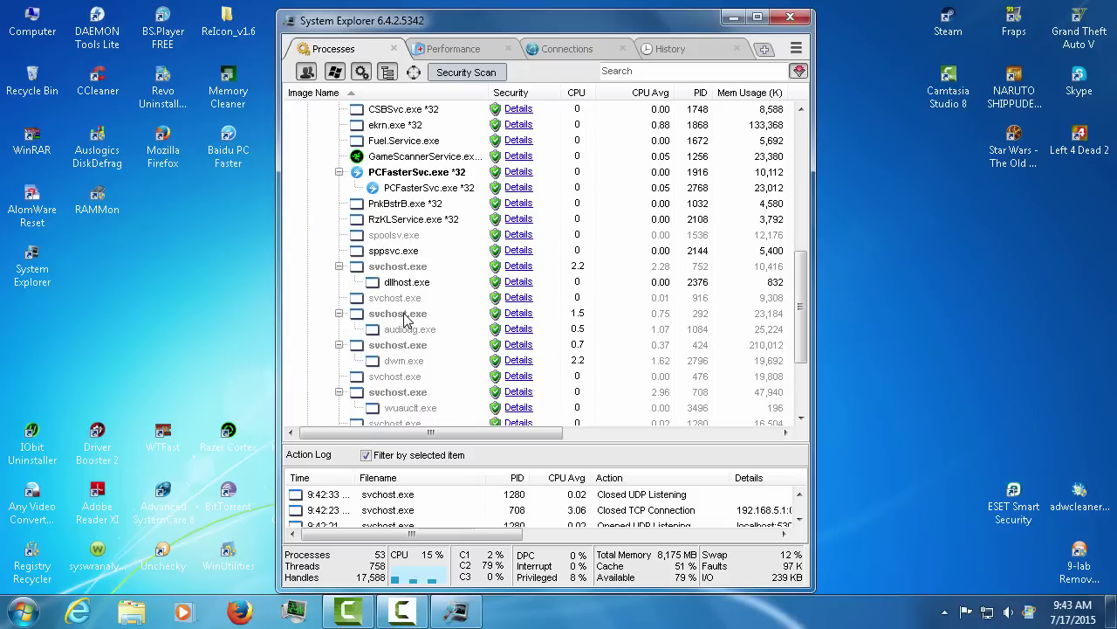
scroll(403, 320, up, 6)
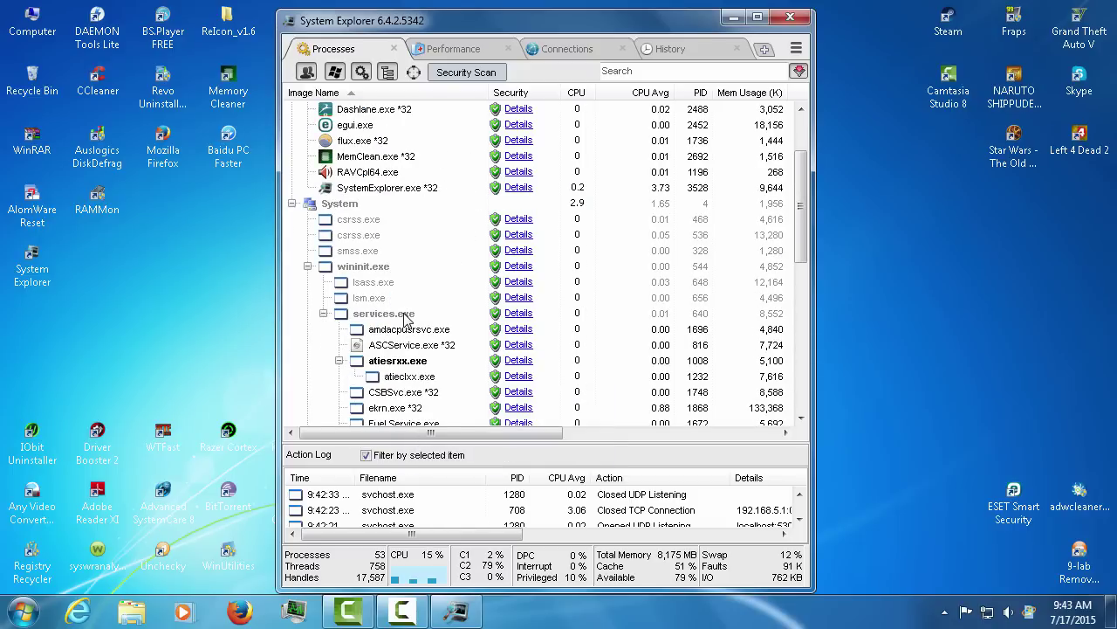
scroll(403, 320, up, 2)
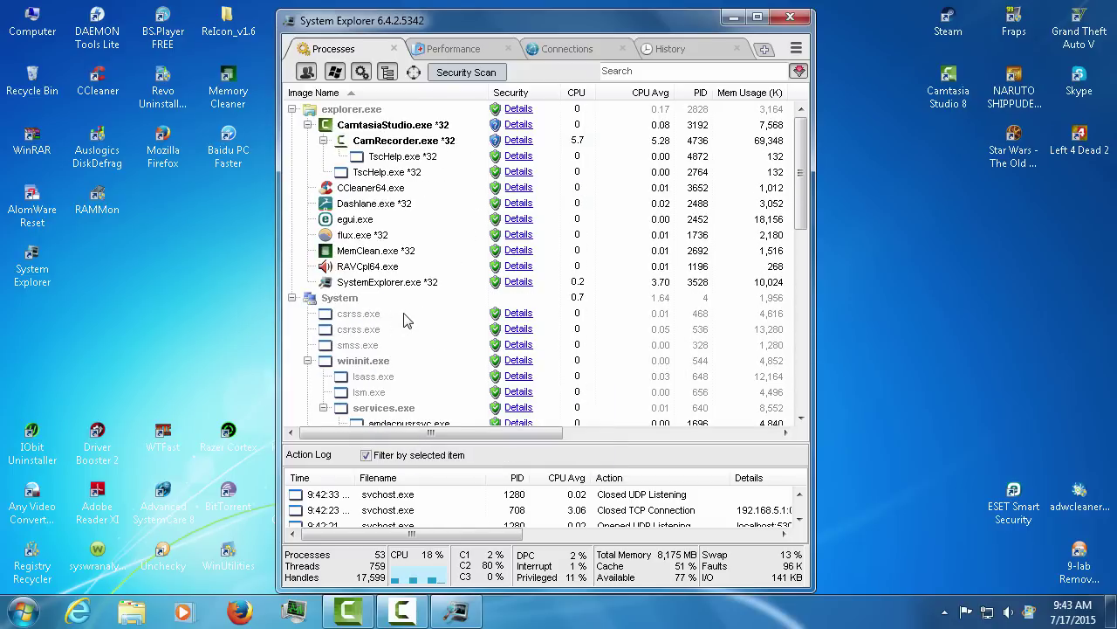
scroll(404, 319, down, 15)
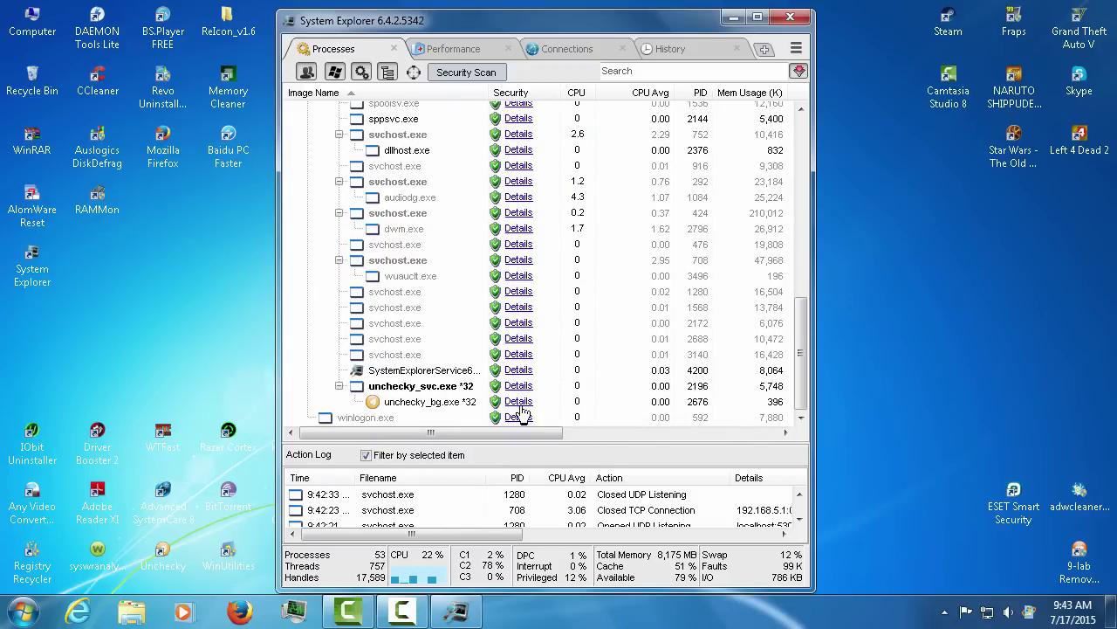
scroll(447, 380, up, 4)
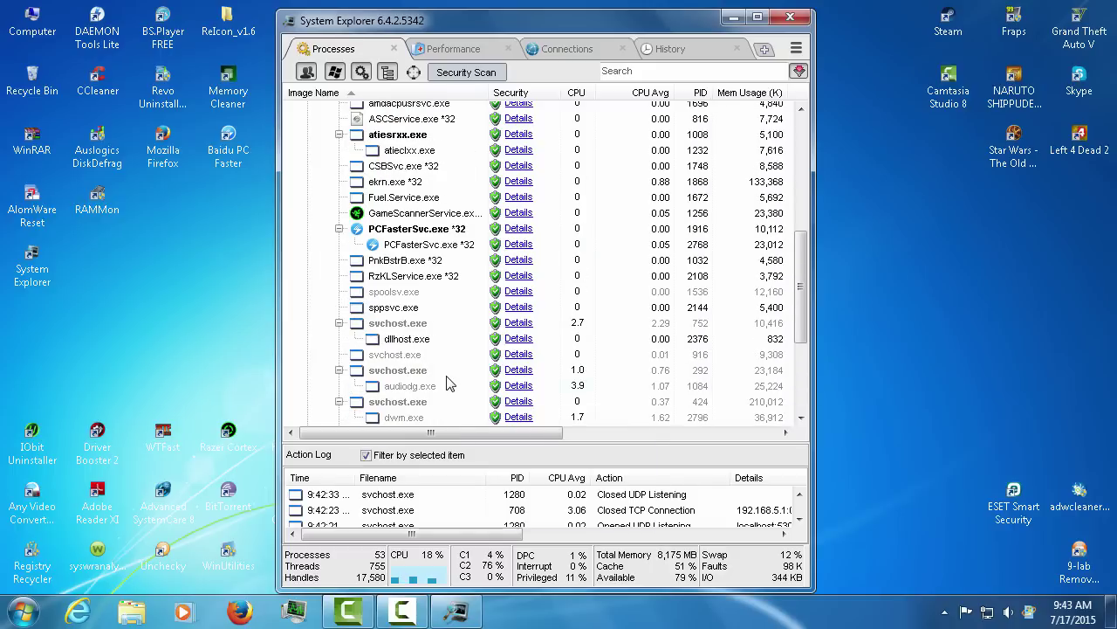
scroll(447, 384, up, 3)
scroll(447, 384, up, 4)
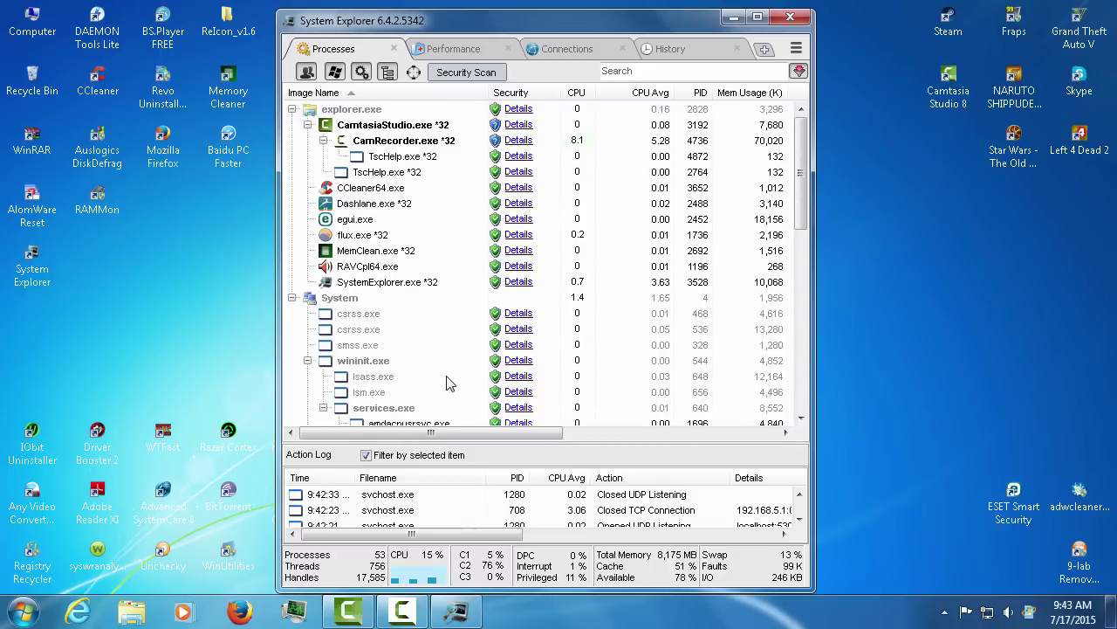
mouse_move(496, 295)
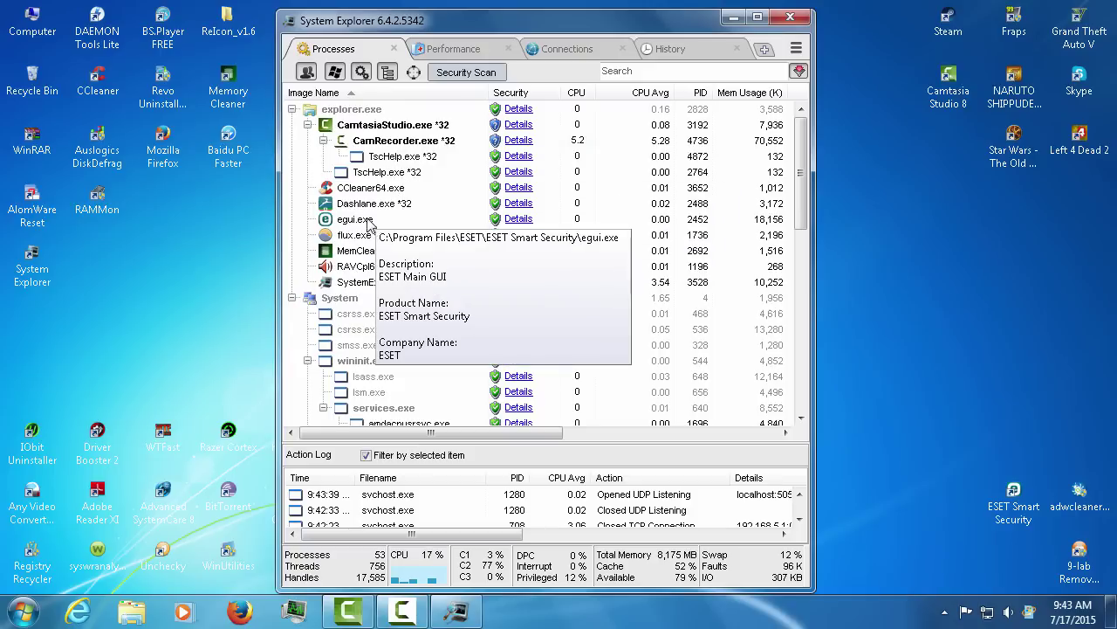
- Run a File Info Search on the CCleaner64.exe process
click(365, 190)
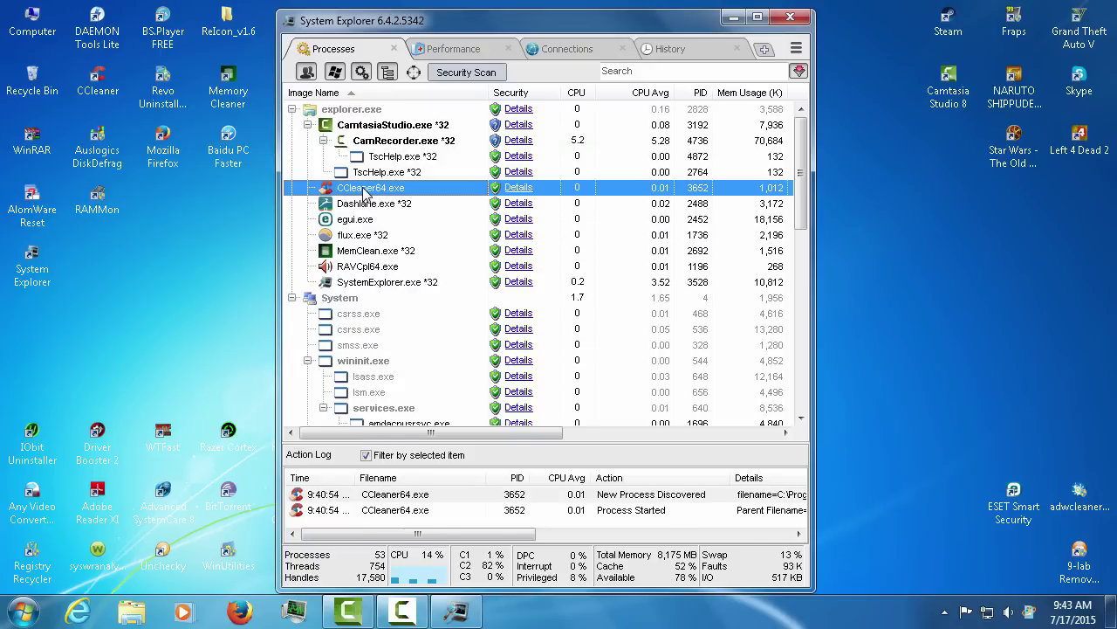
right_click(364, 190)
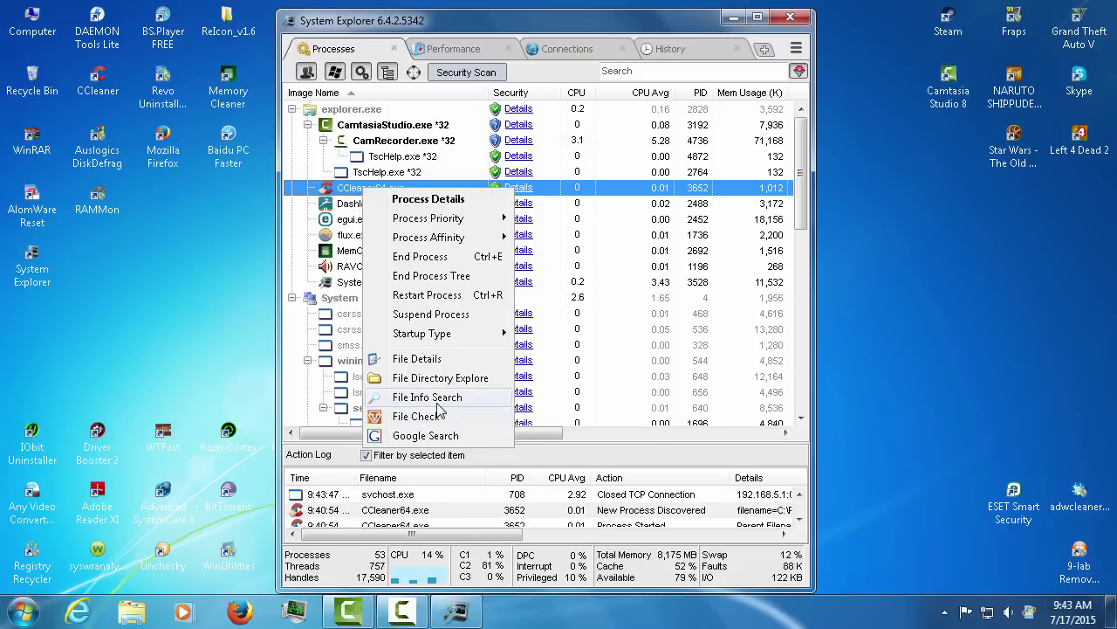
click(437, 398)
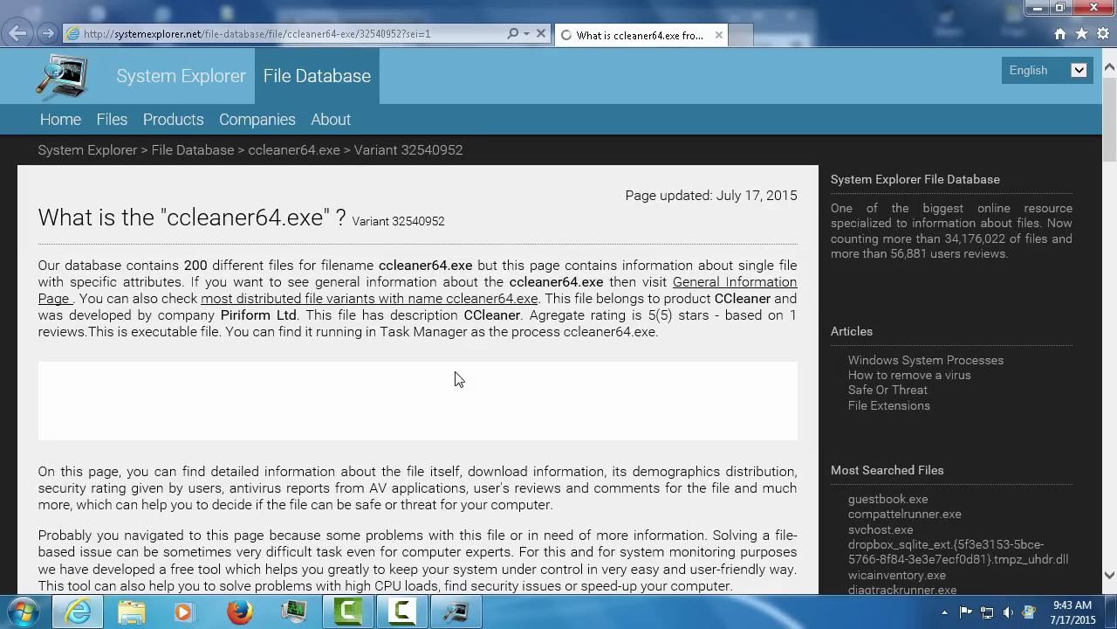
- Skim the ccleaner64.exe file page down to the antivirus report and examine the user percentages by country on the demographics map
scroll(225, 308, down, 5)
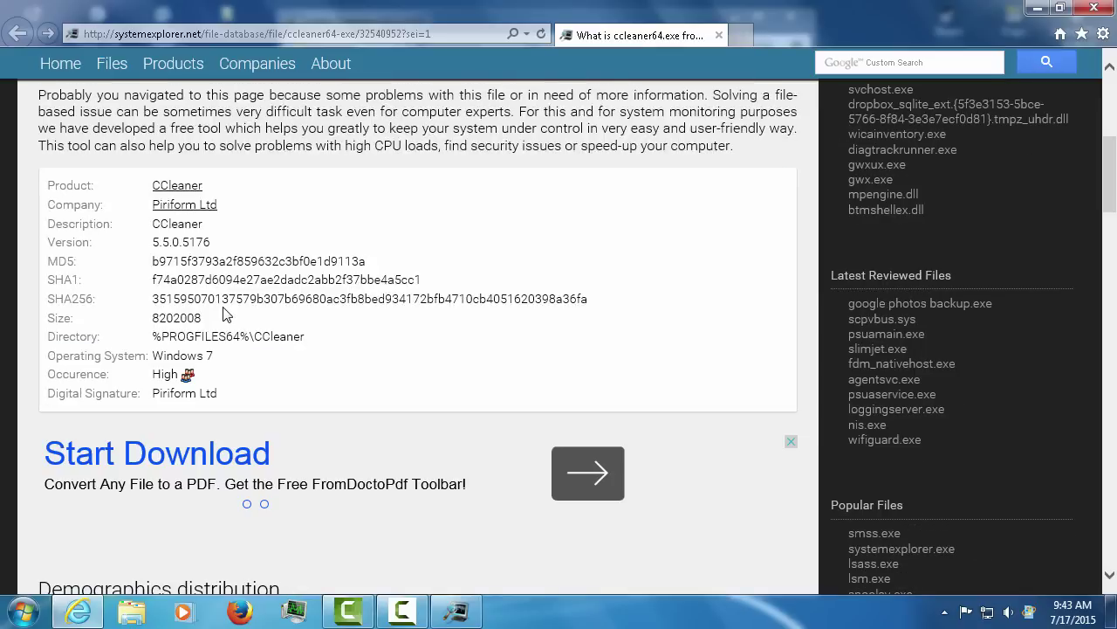
scroll(225, 400, down, 5)
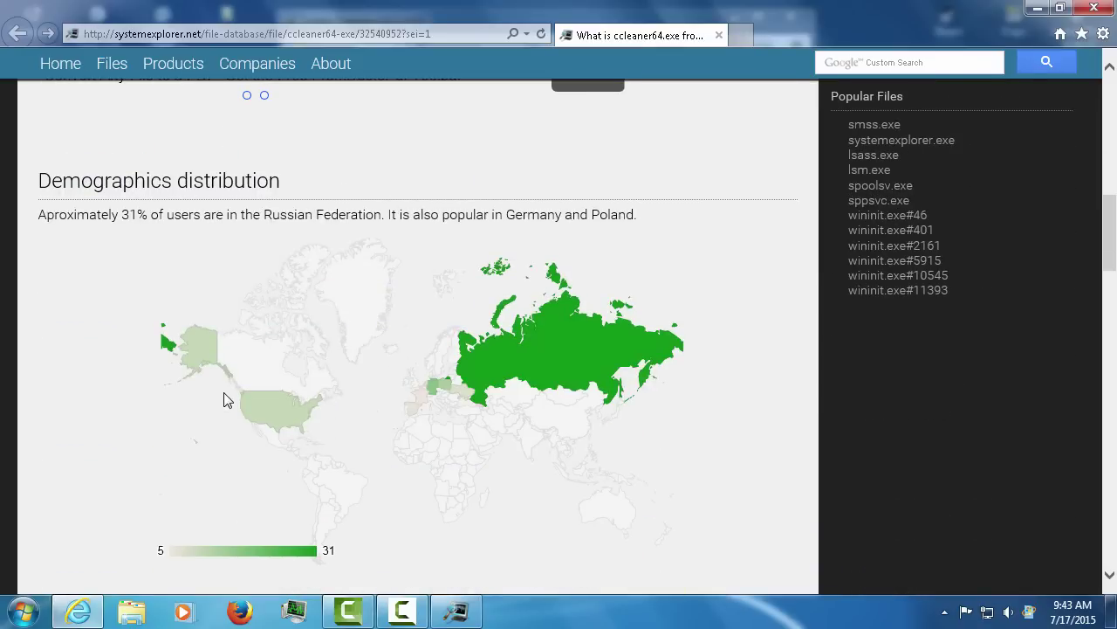
scroll(225, 400, down, 5)
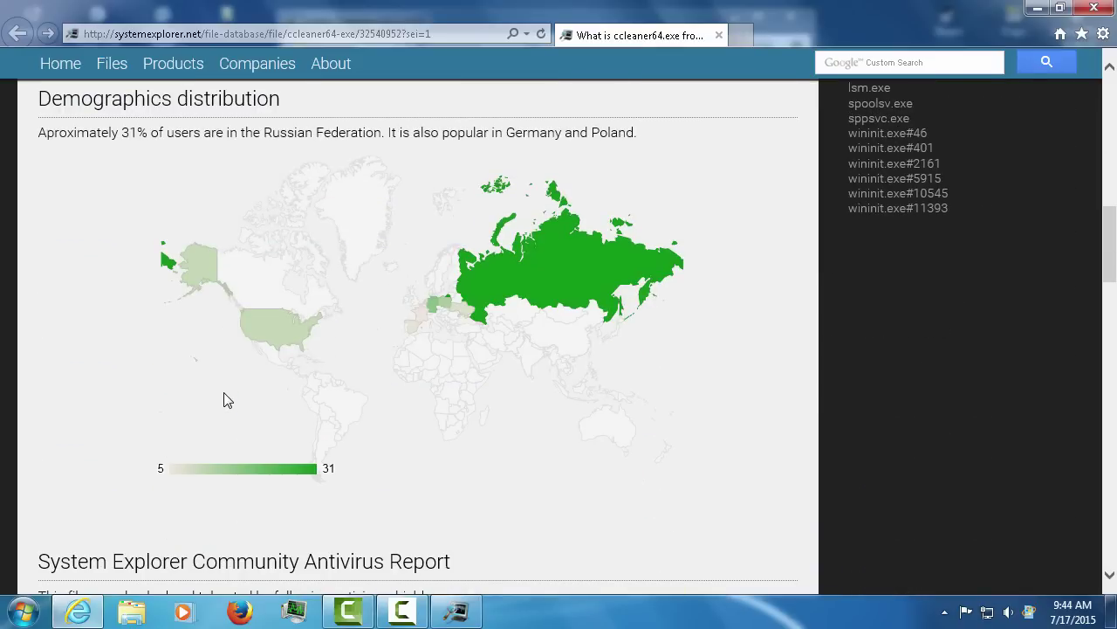
scroll(225, 400, down, 1)
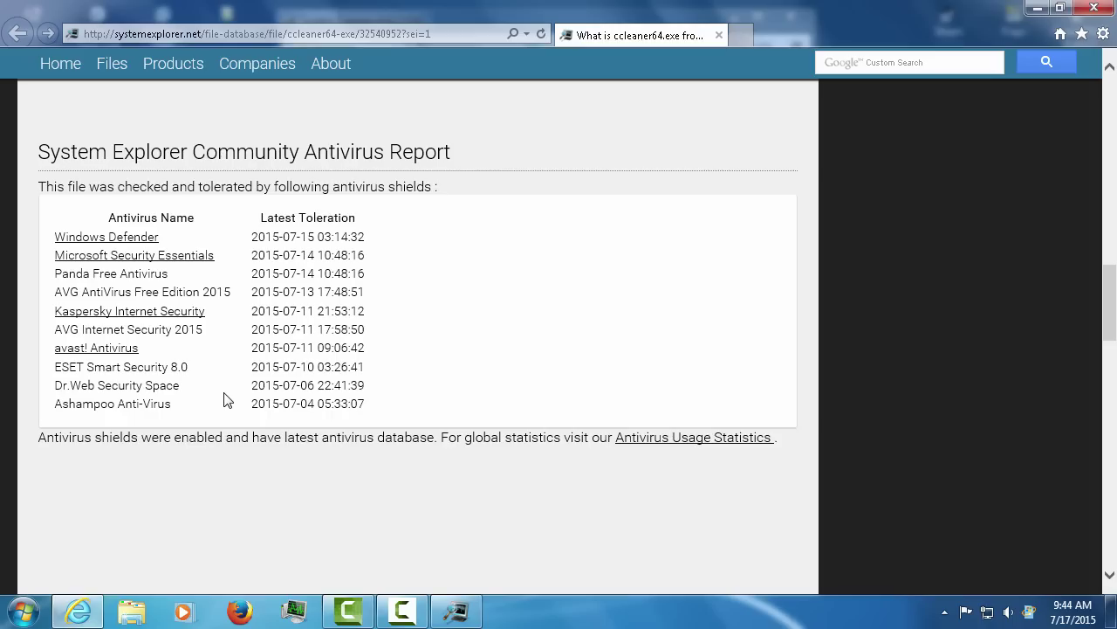
scroll(225, 400, up, 3)
scroll(226, 394, up, 3)
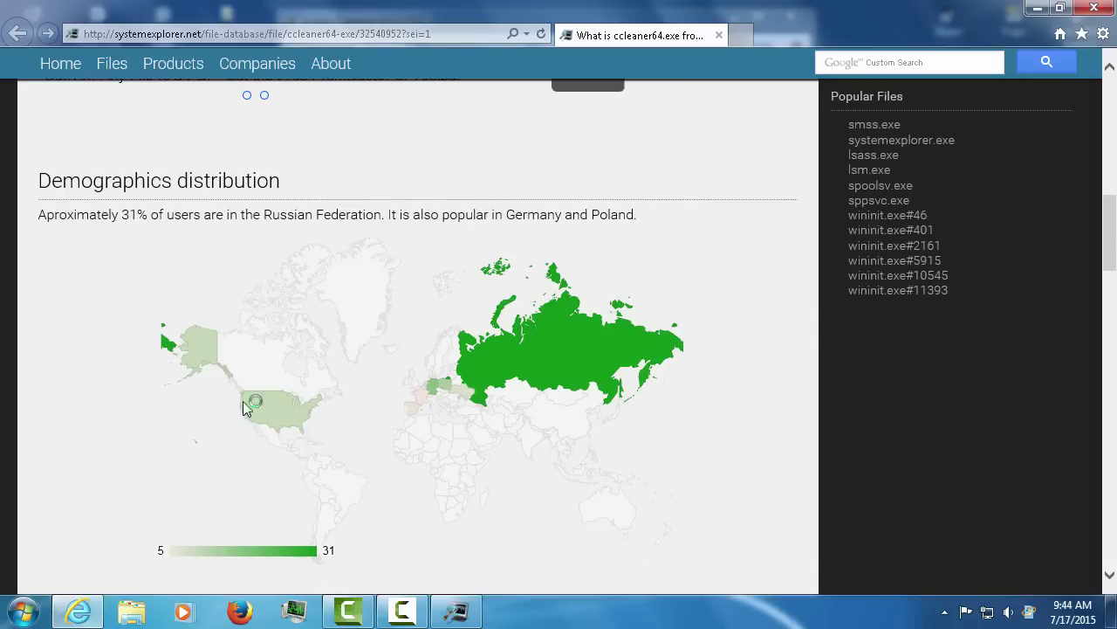
mouse_move(521, 358)
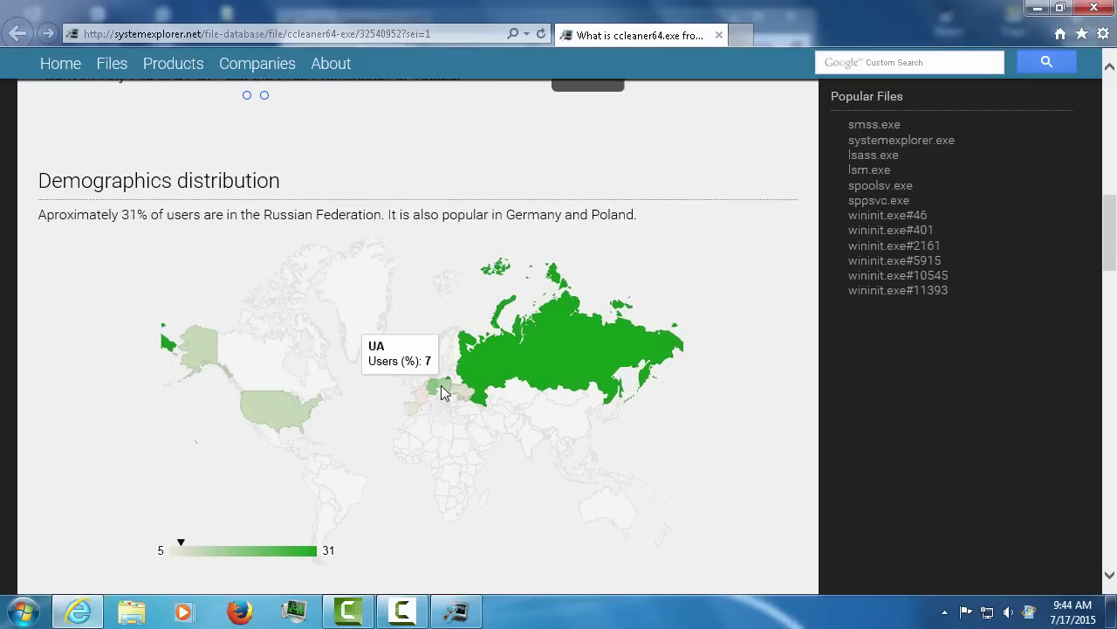
mouse_move(442, 385)
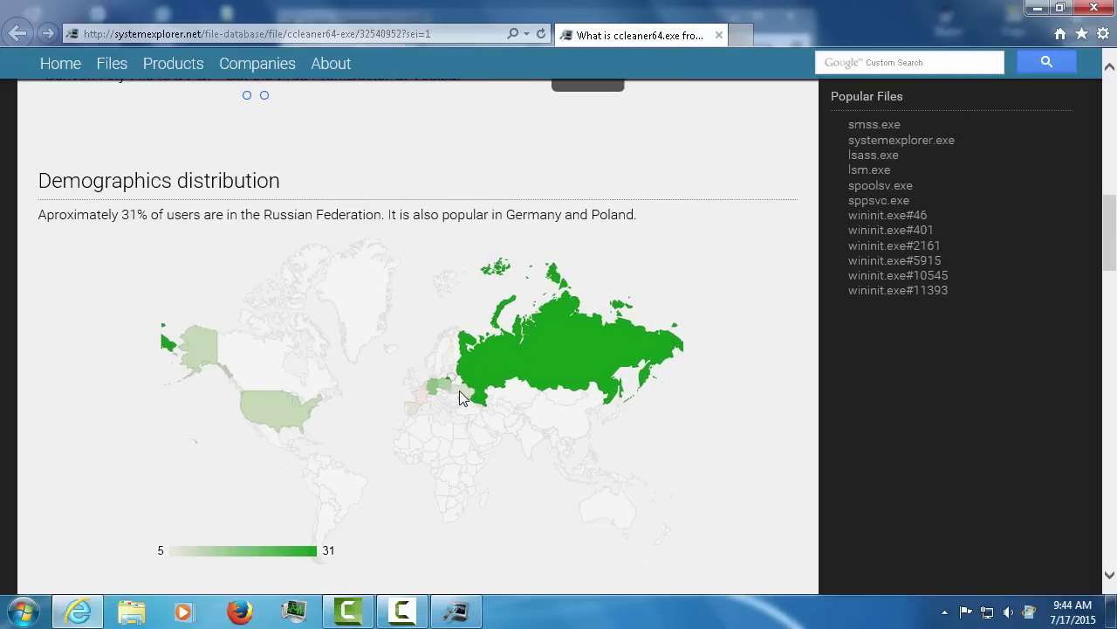
mouse_move(294, 399)
- Review the ccleaner64.exe file properties, such as version, size, directory and digital signature, and return to the page introduction
scroll(576, 340, up, 3)
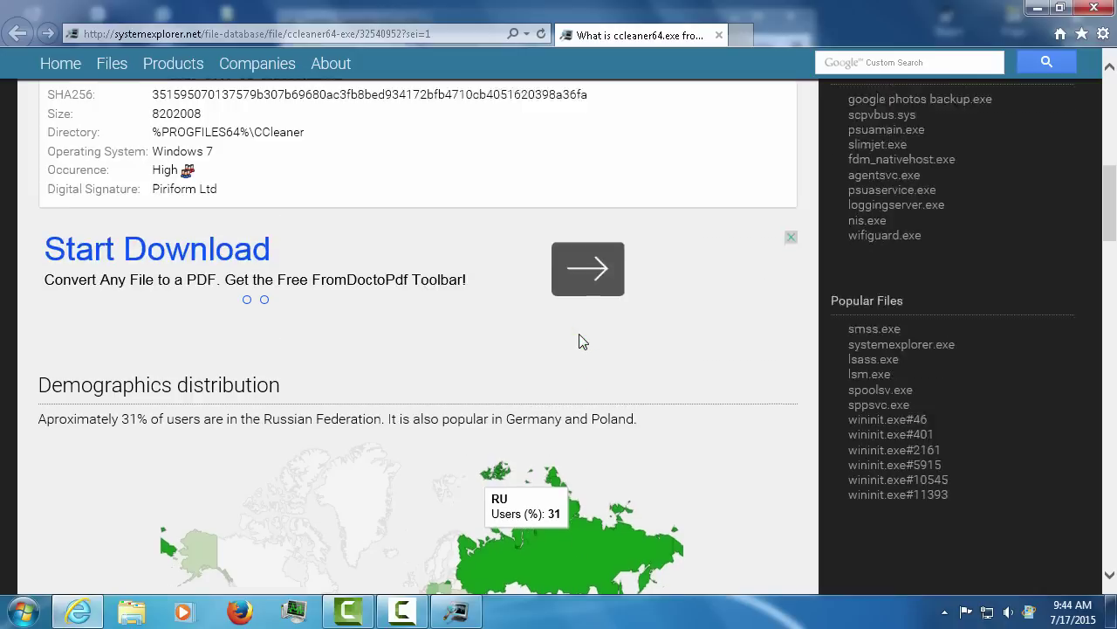
scroll(565, 381, up, 5)
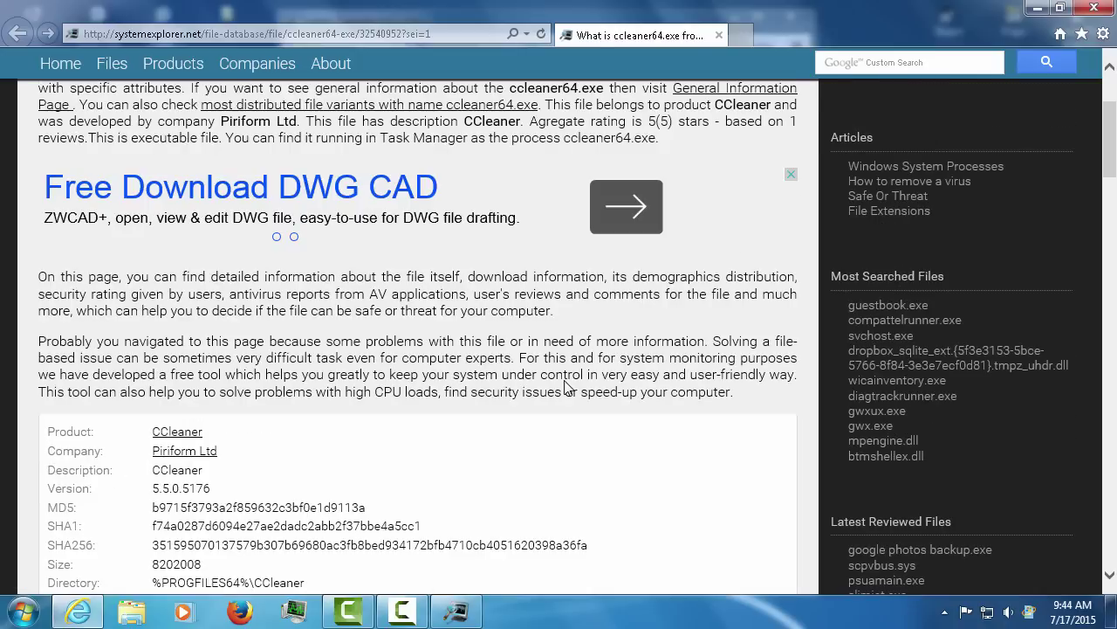
scroll(565, 384, down, 1)
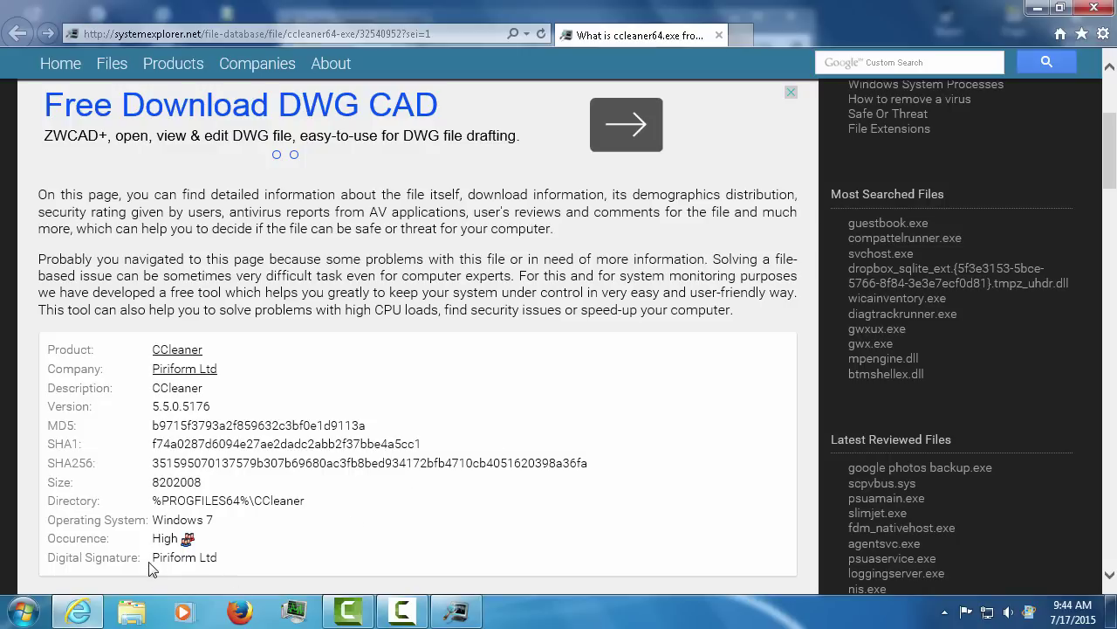
drag(161, 491, 184, 459)
click(255, 394)
scroll(304, 349, up, 4)
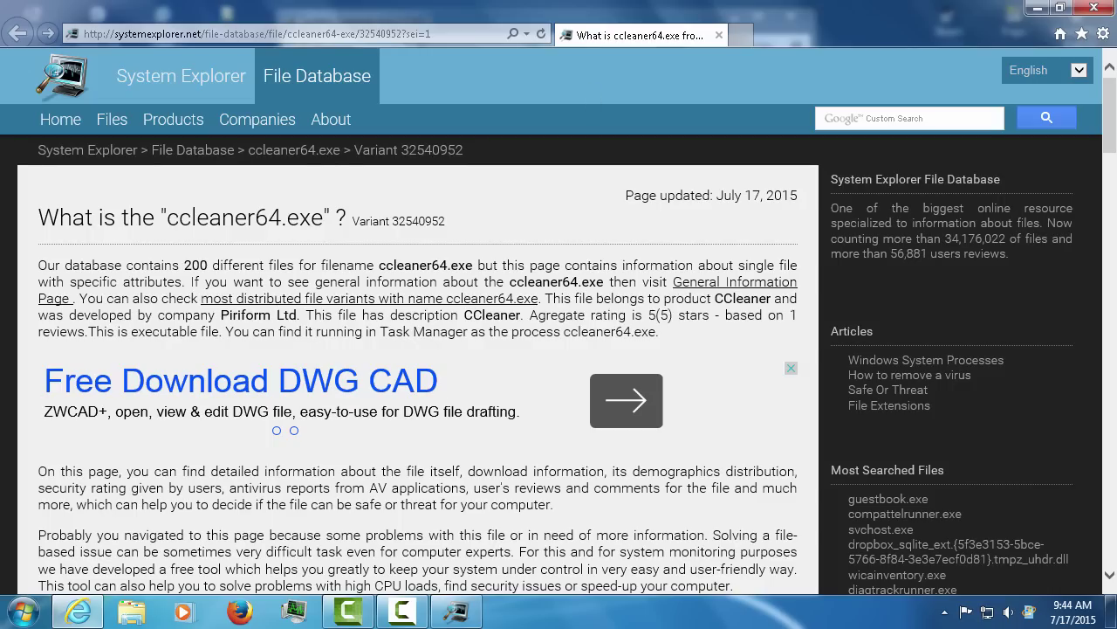
- Examine the Community Antivirus Report and the safe-or-threat rating chart for ccleaner64.exe
scroll(483, 404, down, 5)
scroll(481, 405, down, 10)
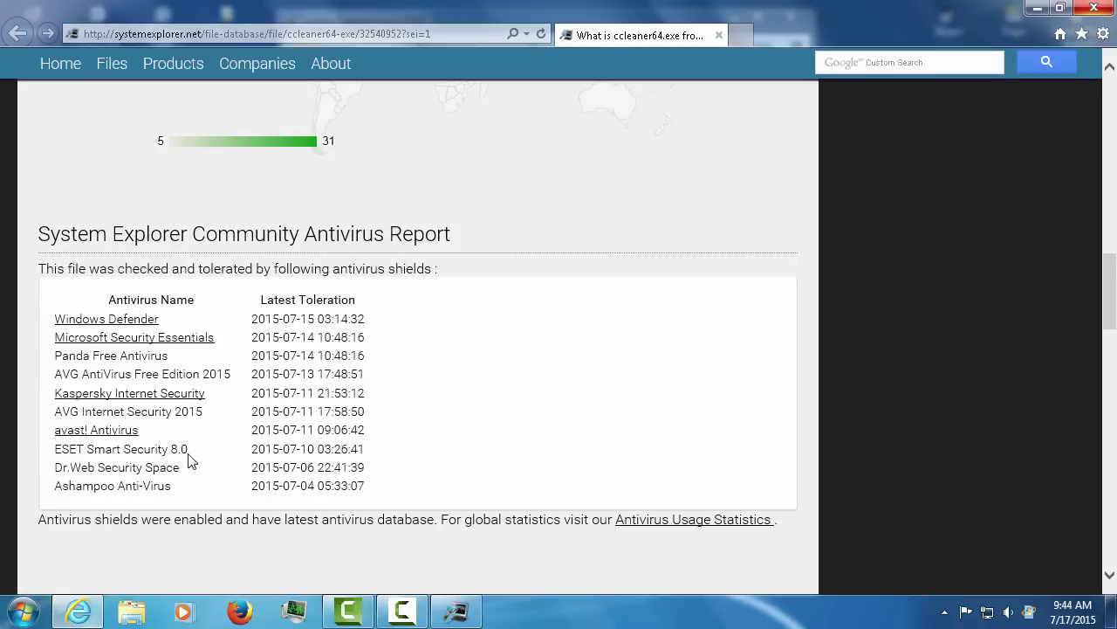
scroll(192, 460, down, 5)
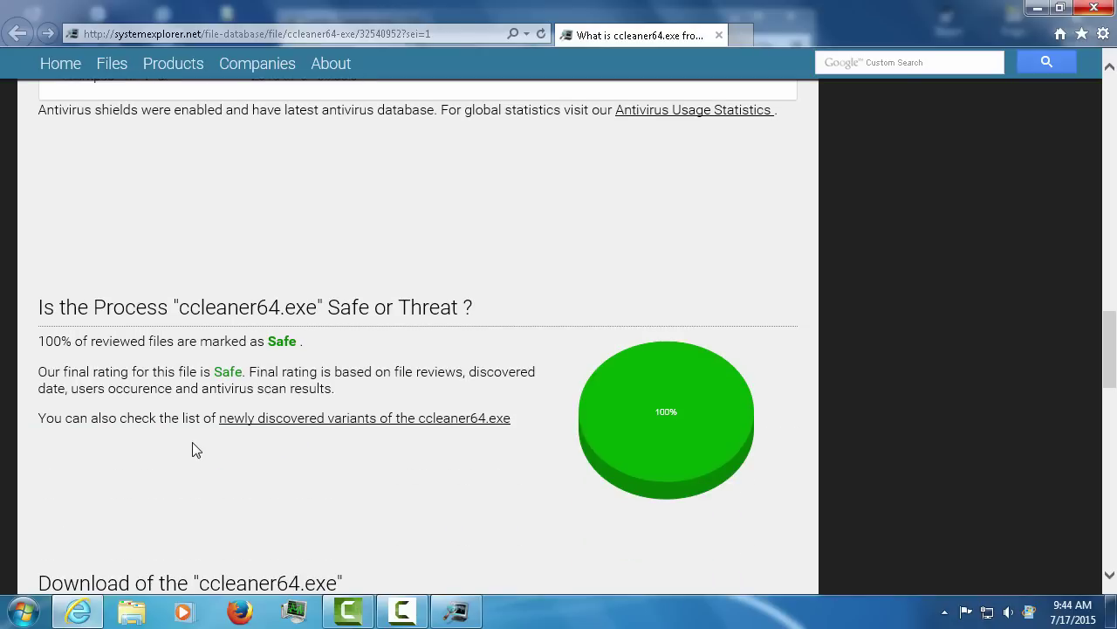
scroll(499, 499, up, 5)
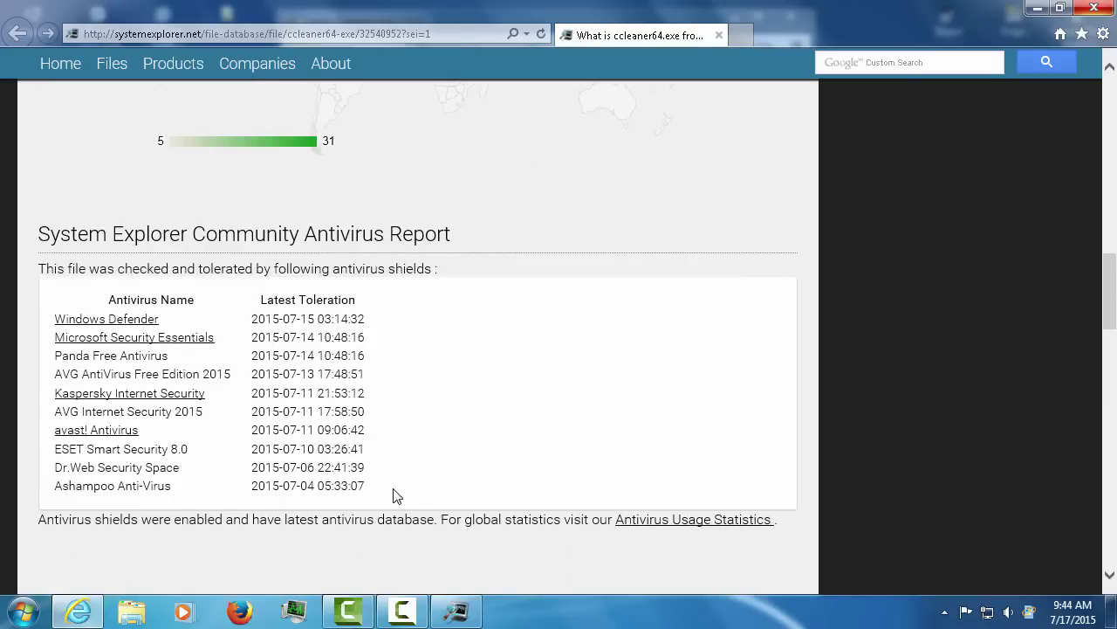
scroll(388, 488, down, 5)
mouse_move(660, 442)
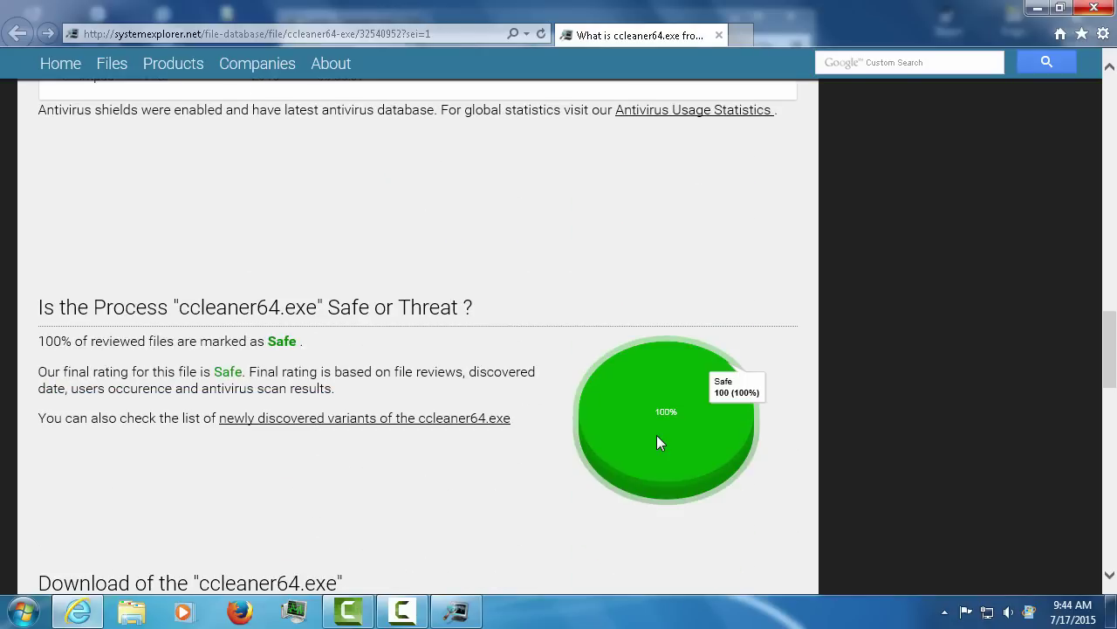
- Read the user reviews of ccleaner64.exe, view the review form, and close the web page to return to System Explorer
scroll(659, 442, down, 7)
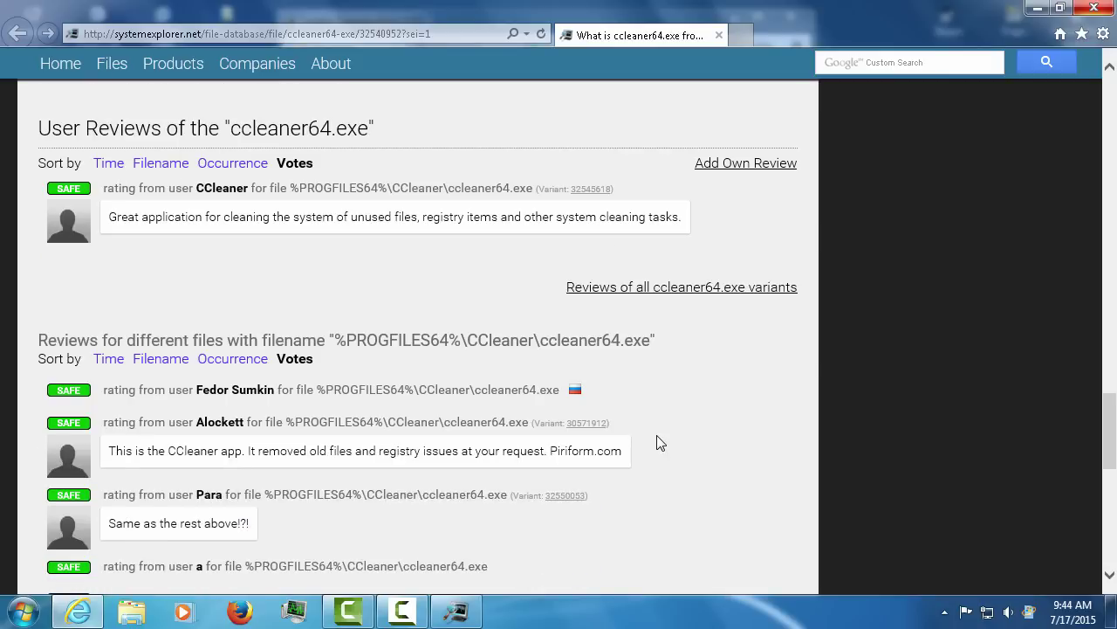
scroll(659, 442, down, 2)
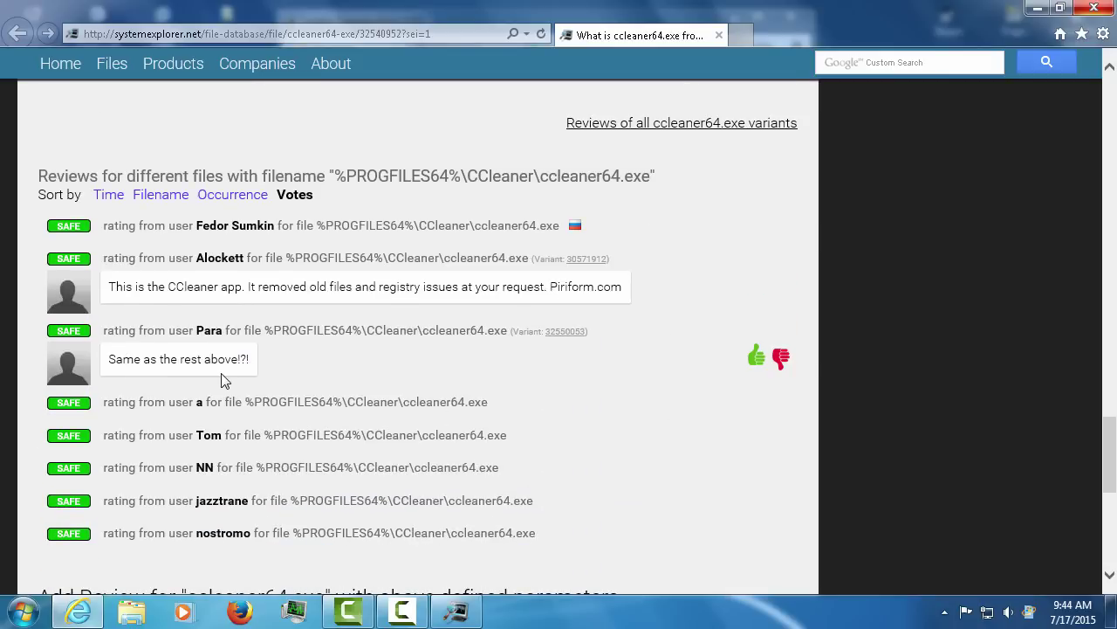
scroll(221, 380, down, 4)
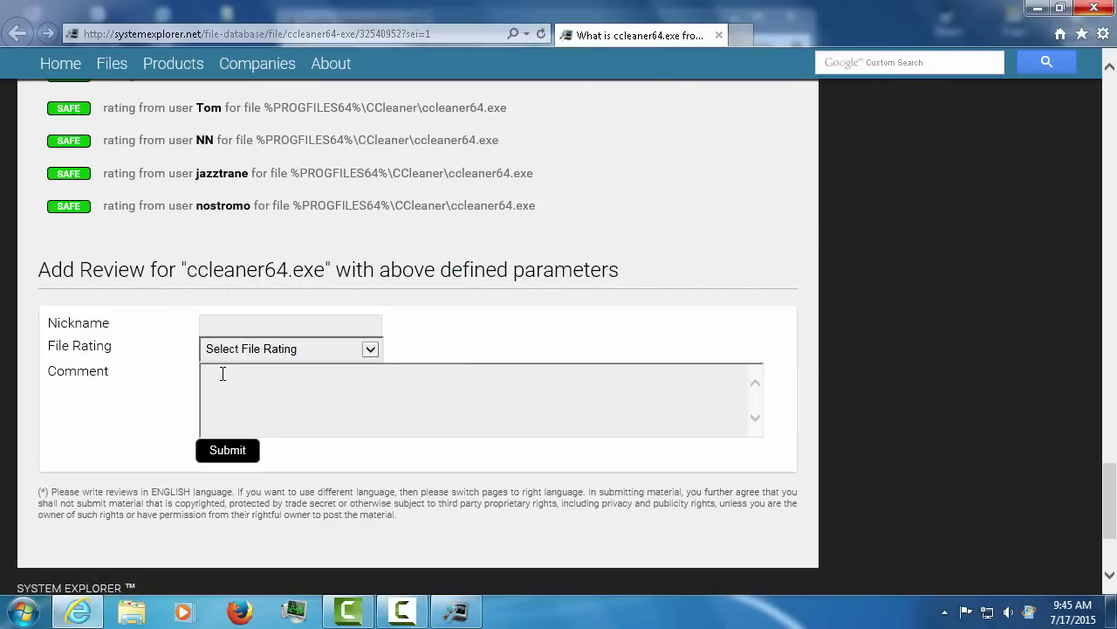
scroll(217, 372, up, 5)
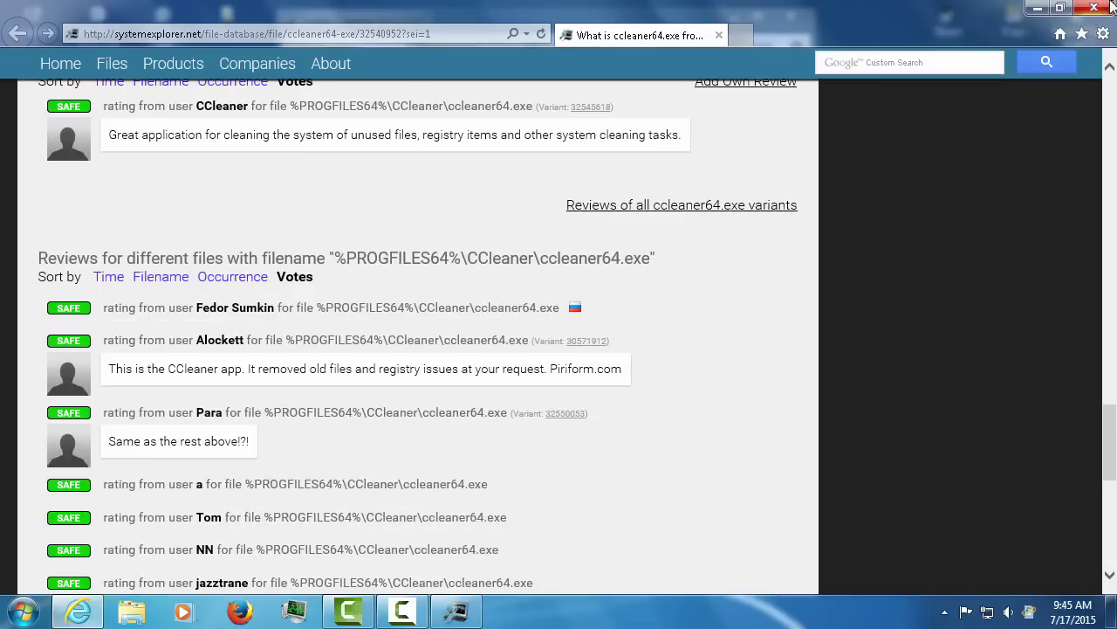
scroll(543, 384, up, 5)
scroll(543, 385, up, 3)
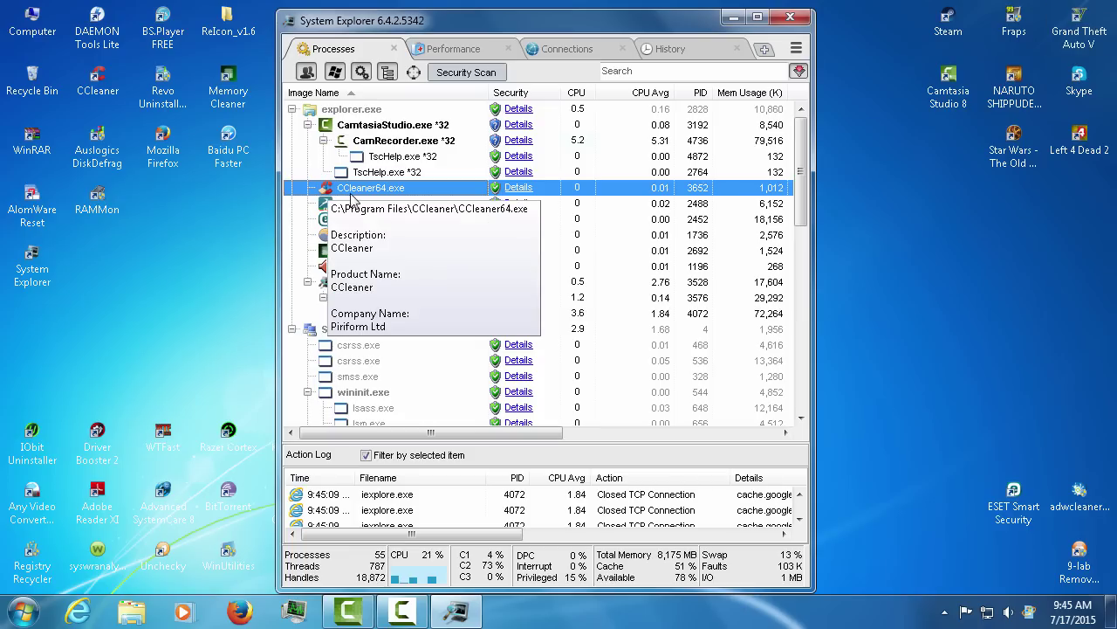
- Show the available process and file actions for CCleaner64.exe
right_click(360, 187)
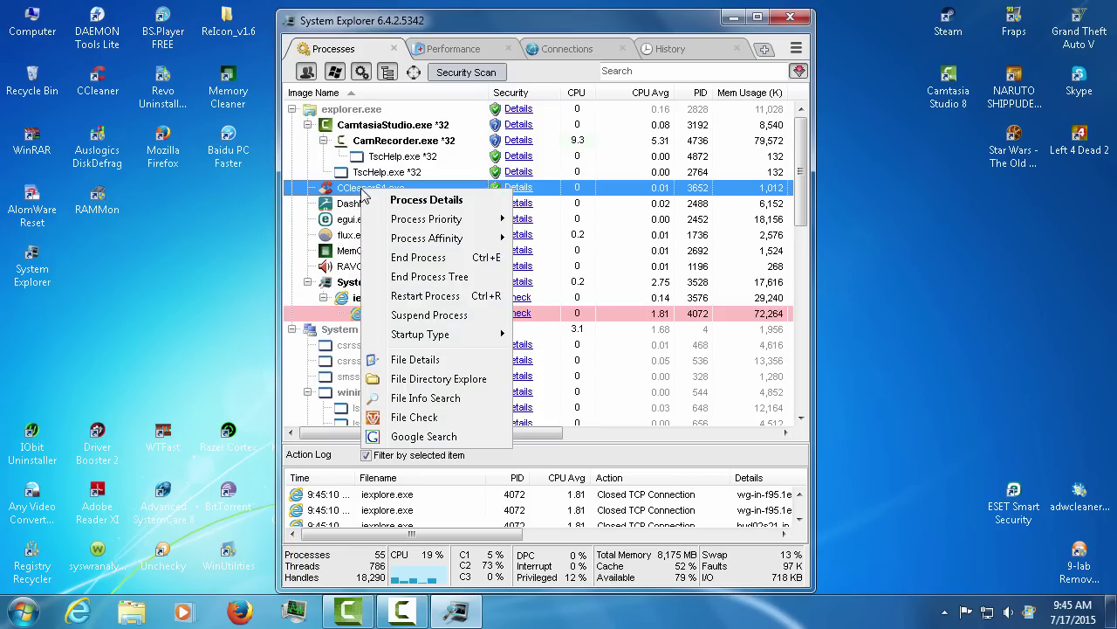